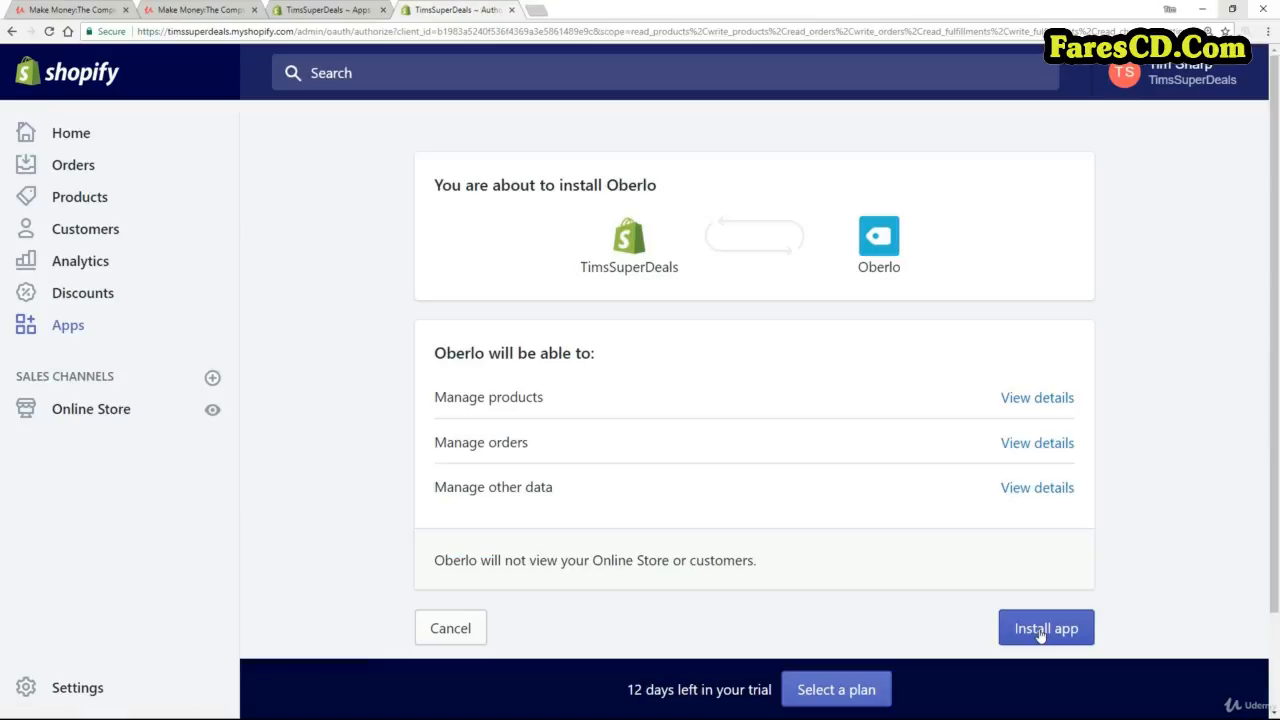
Install the Oberlo app on the Shopify store and clear the chat notification on its dashboard.
left_click(1042, 630)
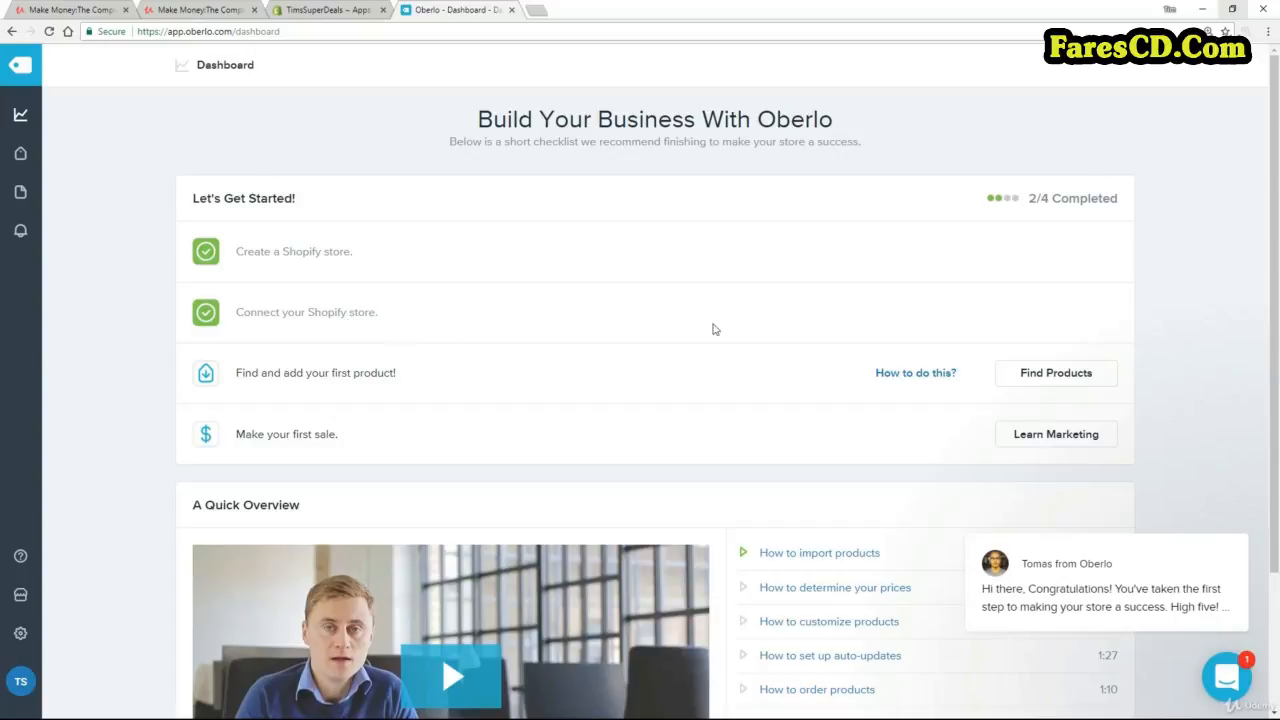
mouse_move(1204, 565)
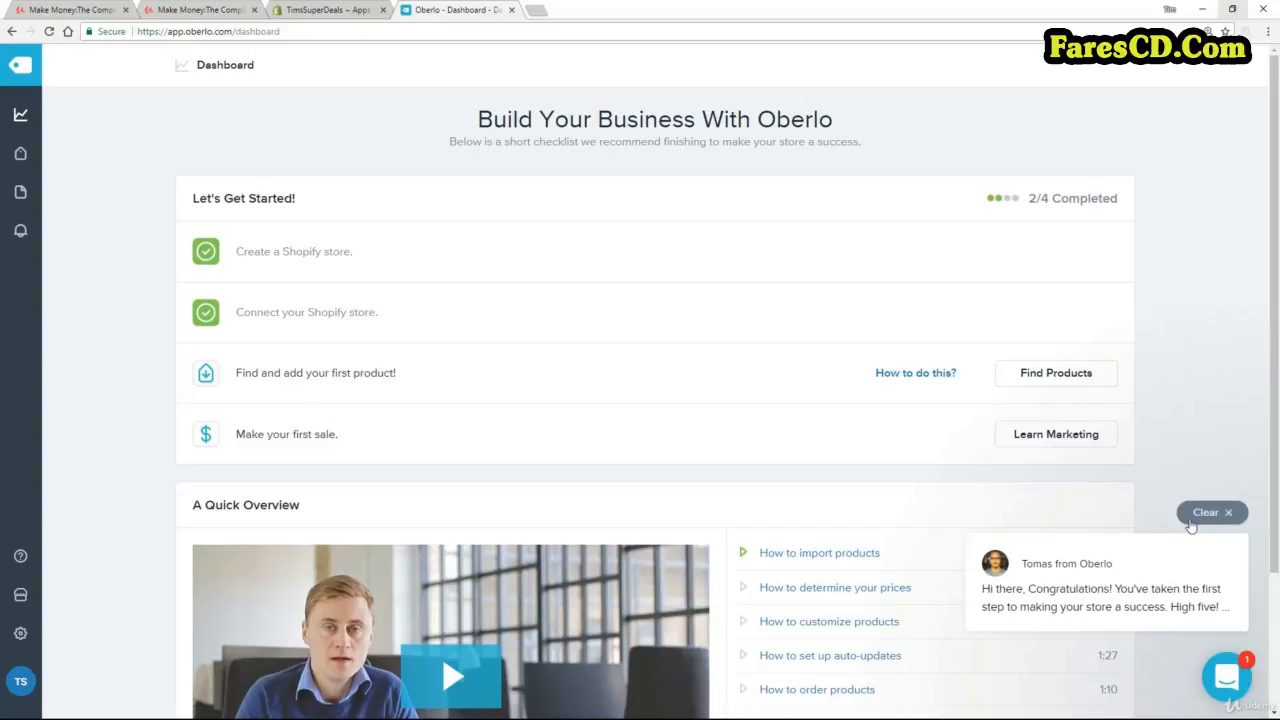
left_click(1206, 513)
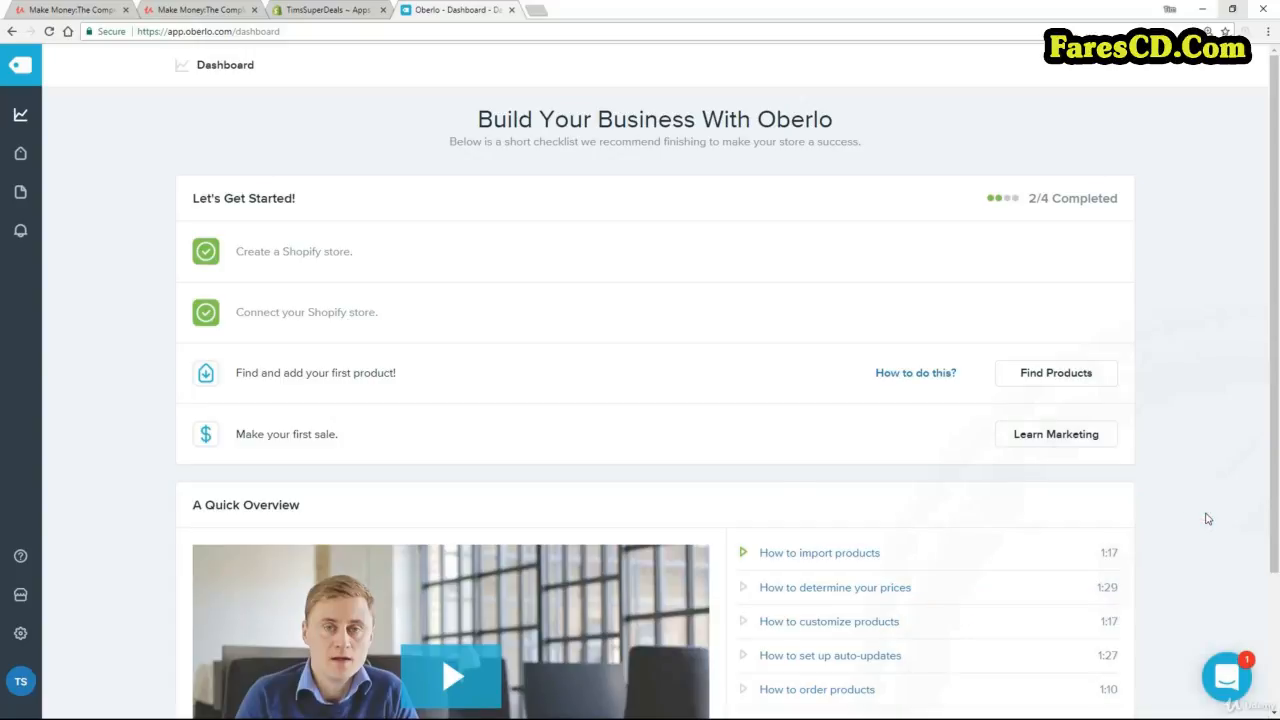
Look at the store's Apps page in Shopify, return to the Oberlo dashboard and highlight its web address.
left_click(320, 12)
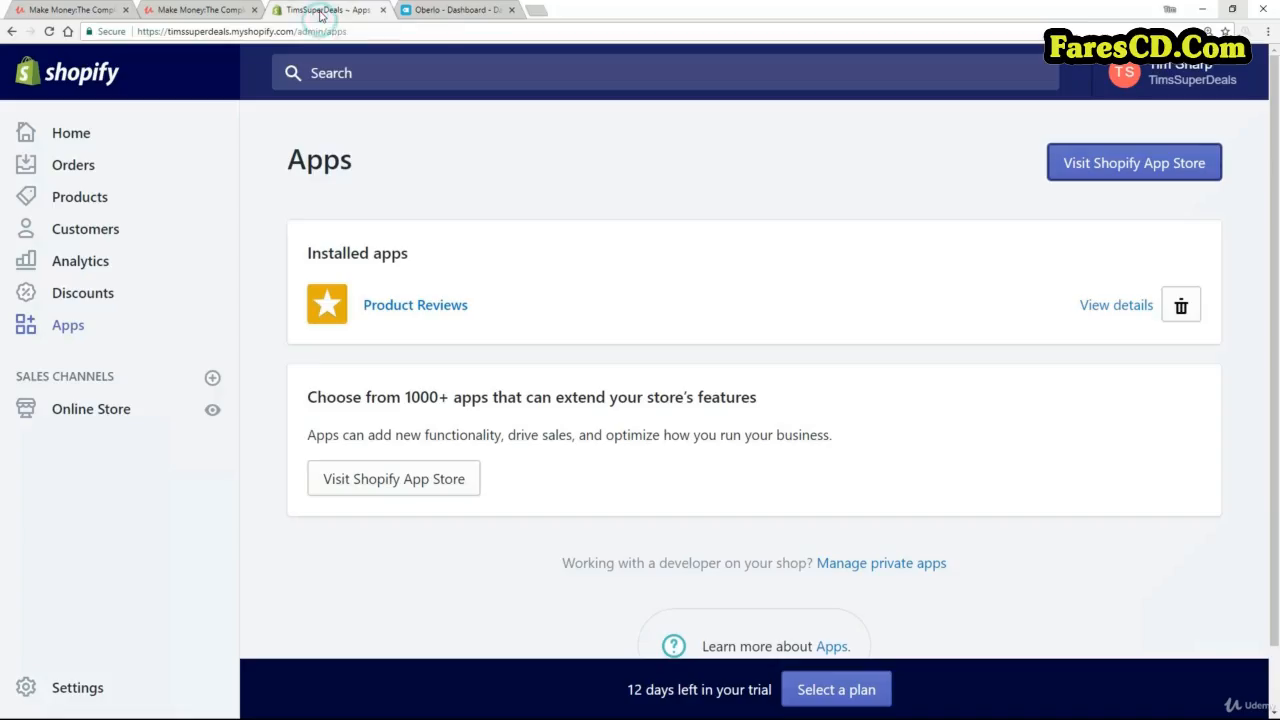
left_click(460, 14)
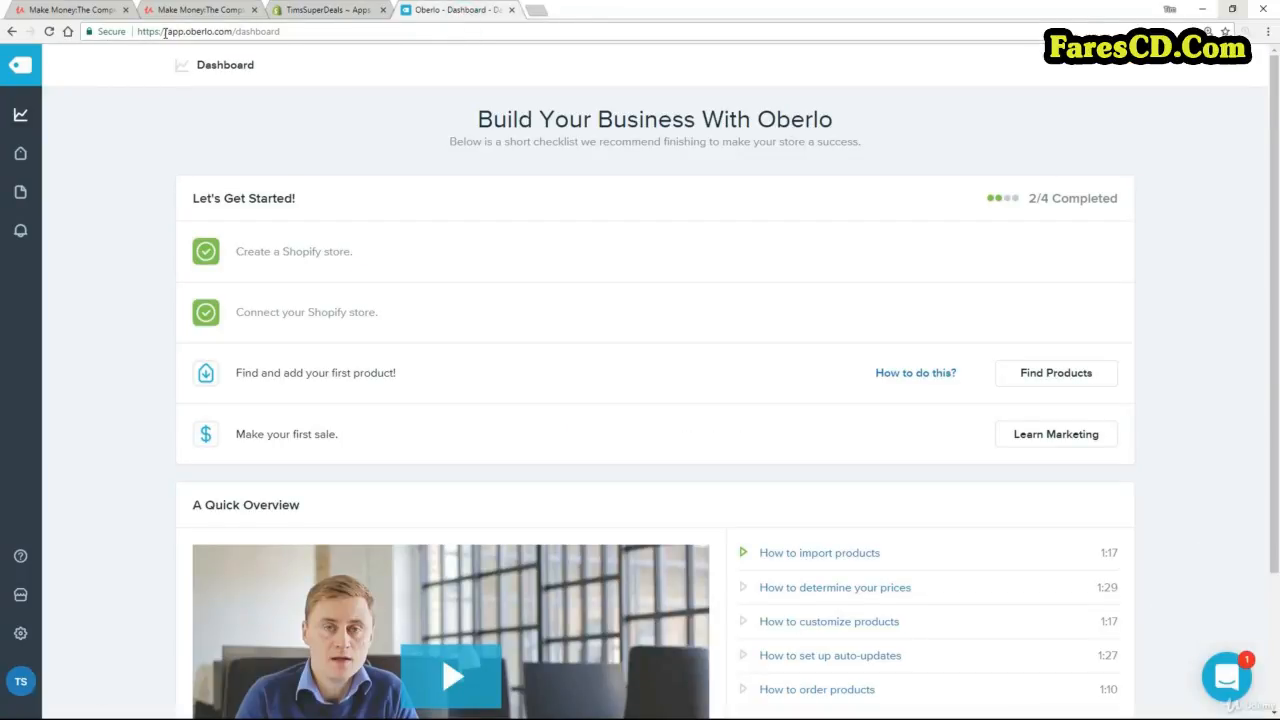
left_click_drag(167, 31, 286, 33)
left_click(107, 215)
Open the Oberlo product search page to find the first product.
left_click(1057, 381)
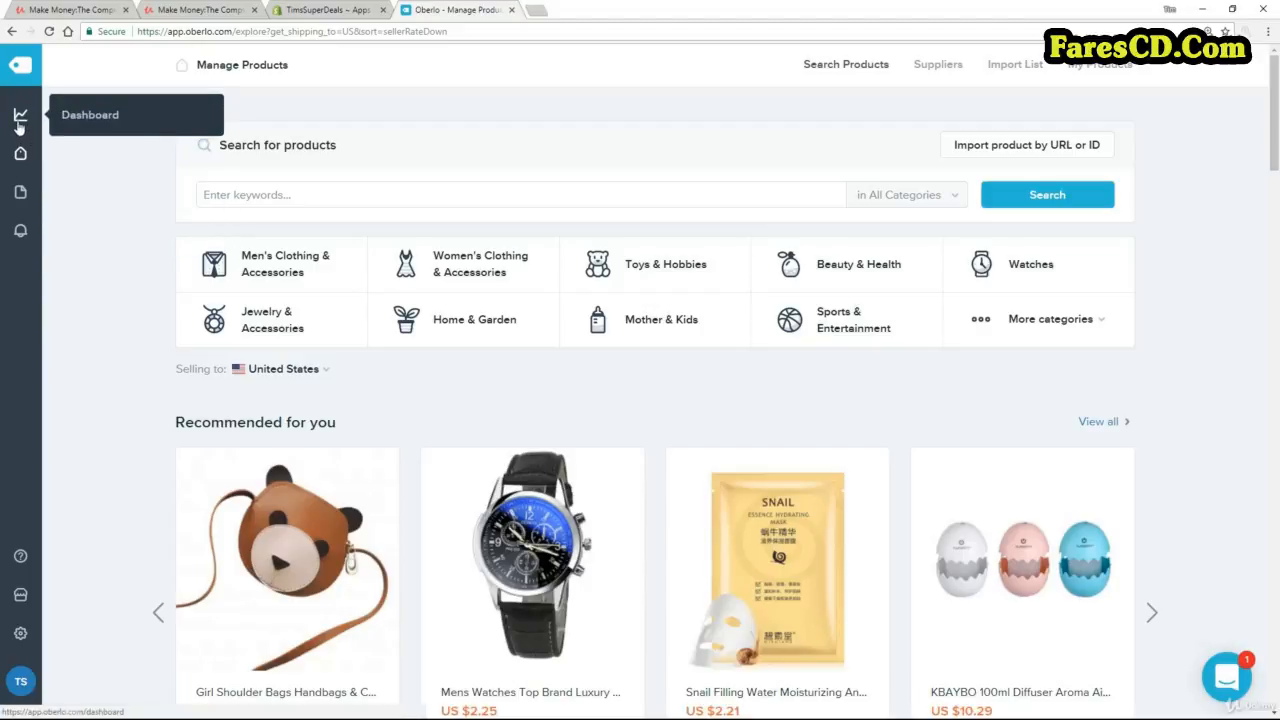
mouse_move(20, 153)
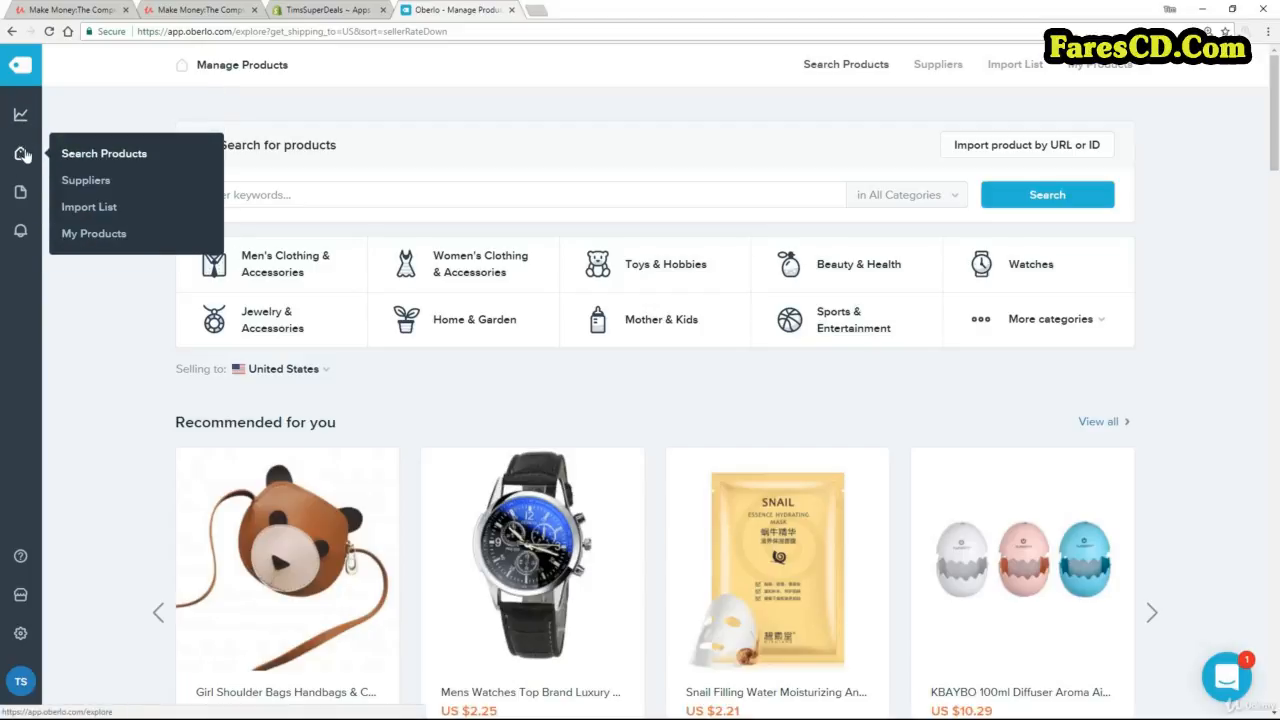
left_click(84, 158)
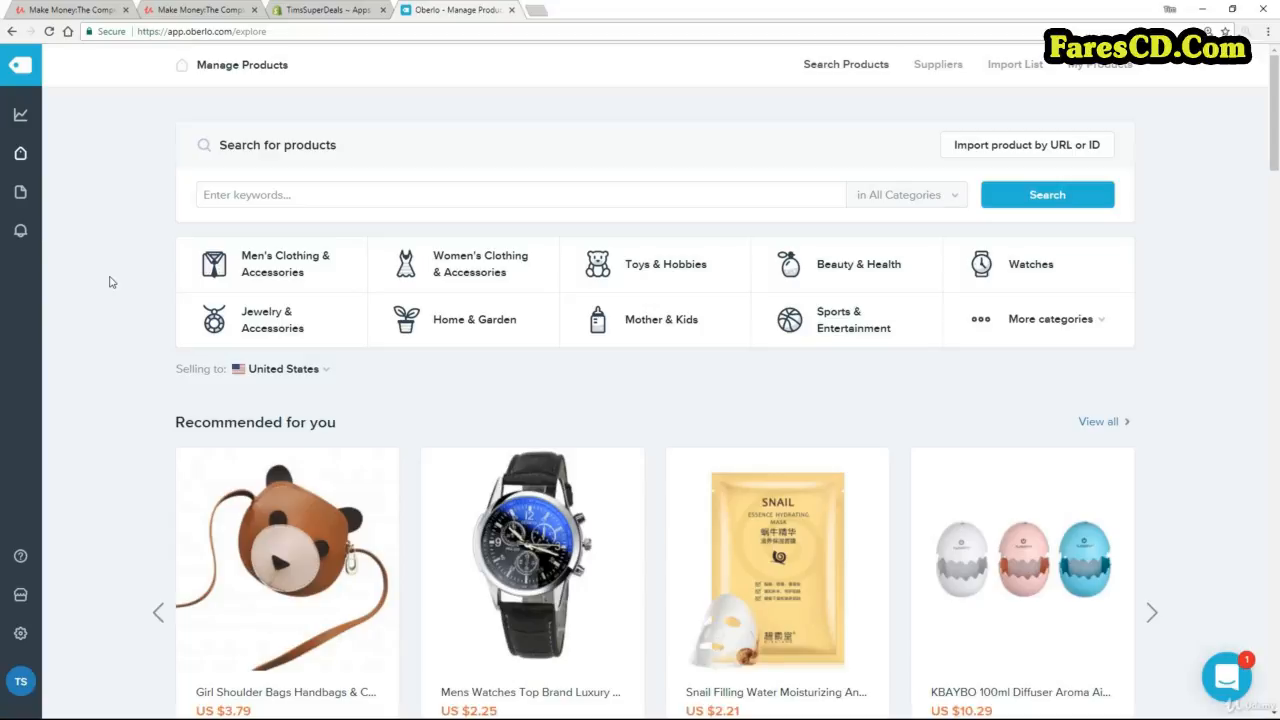
Browse the suggested product sections and search all categories for "dog jewelry".
scroll(88, 258, "down", 5)
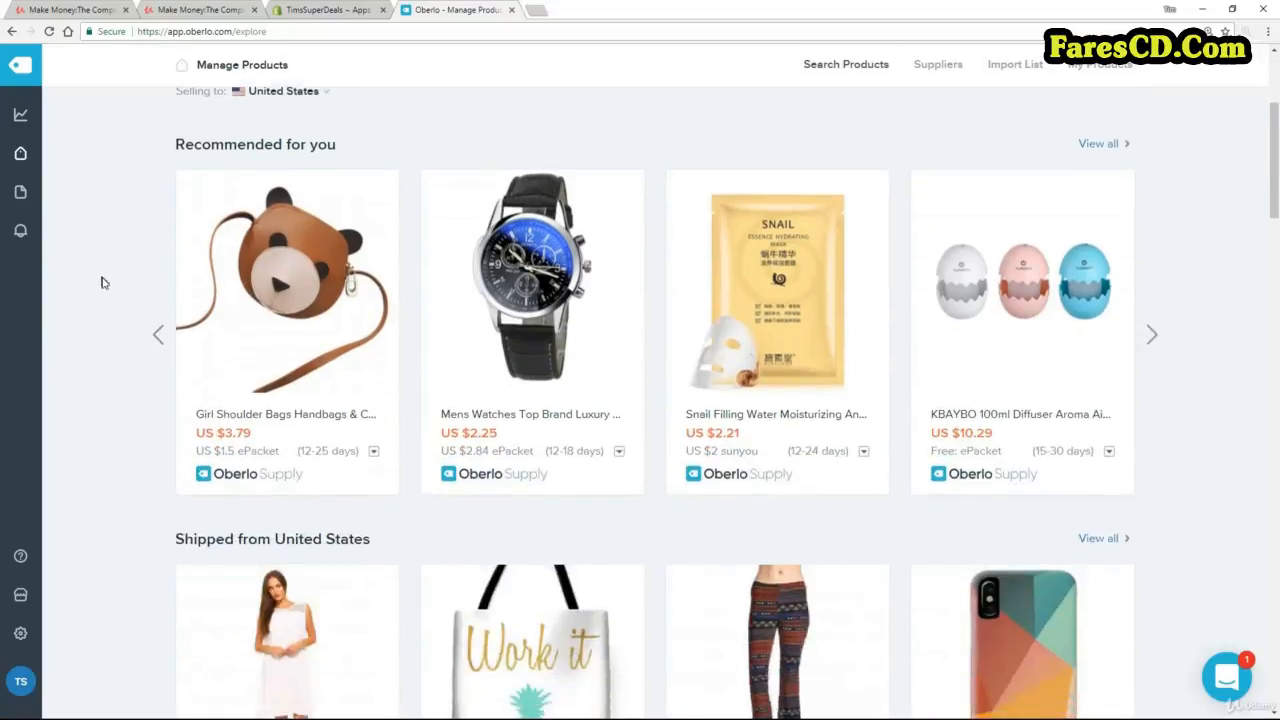
scroll(101, 285, "down", 10)
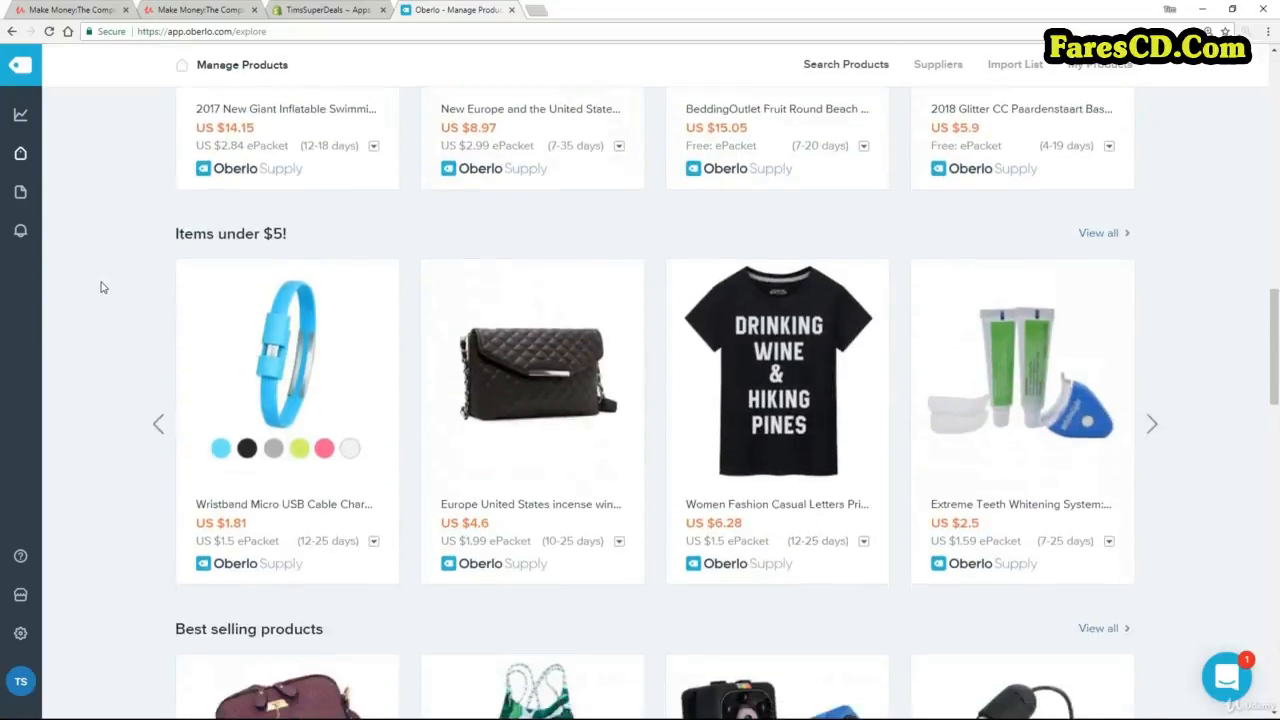
scroll(100, 288, "down", 6)
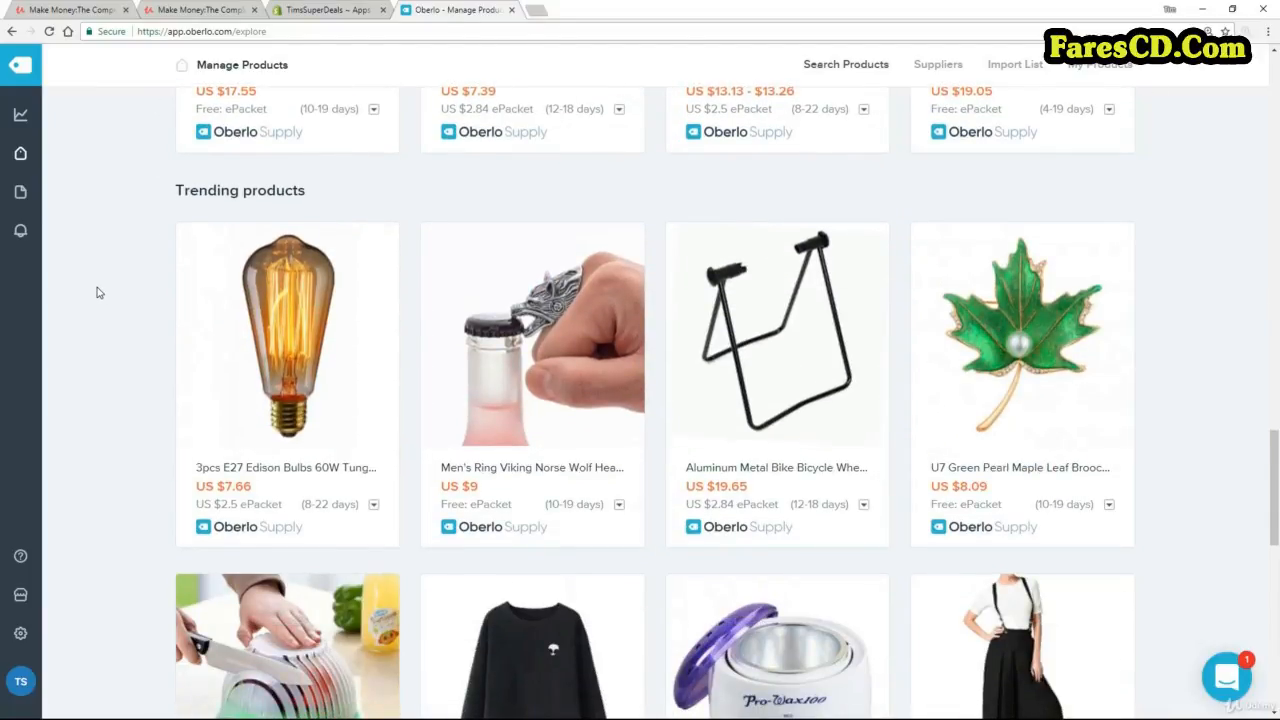
scroll(125, 323, "up", 10)
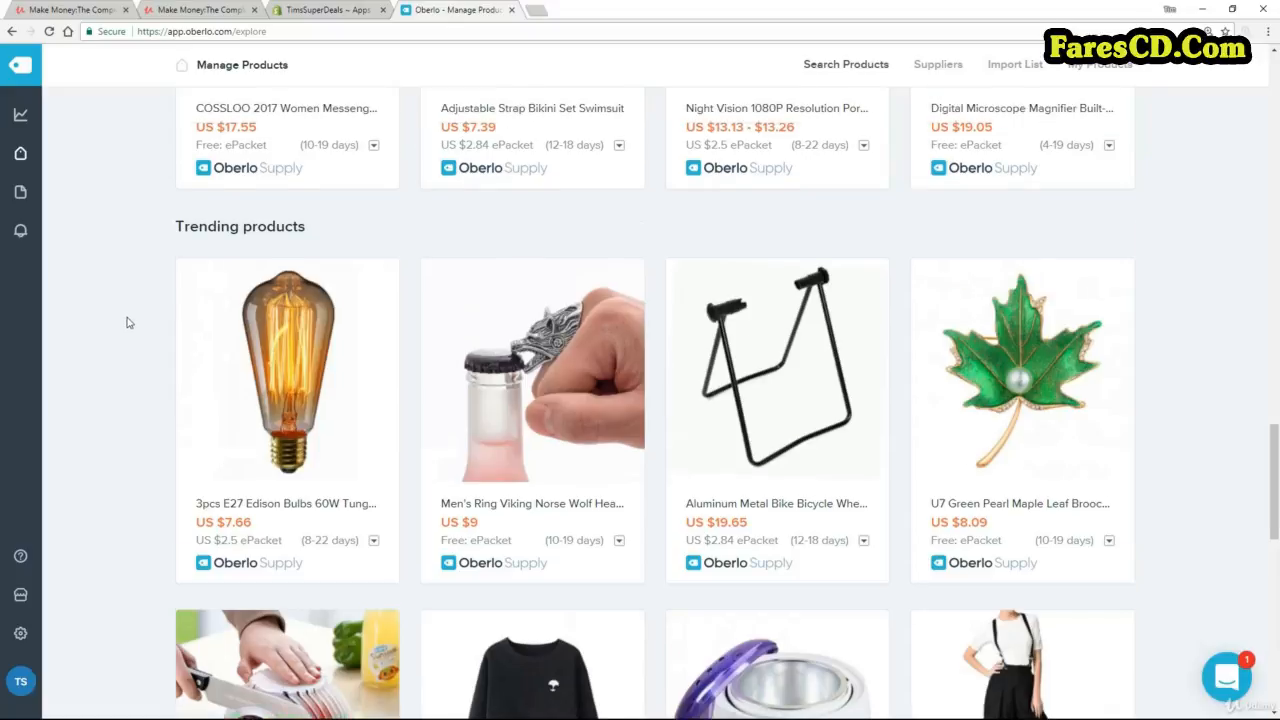
scroll(125, 323, "up", 13)
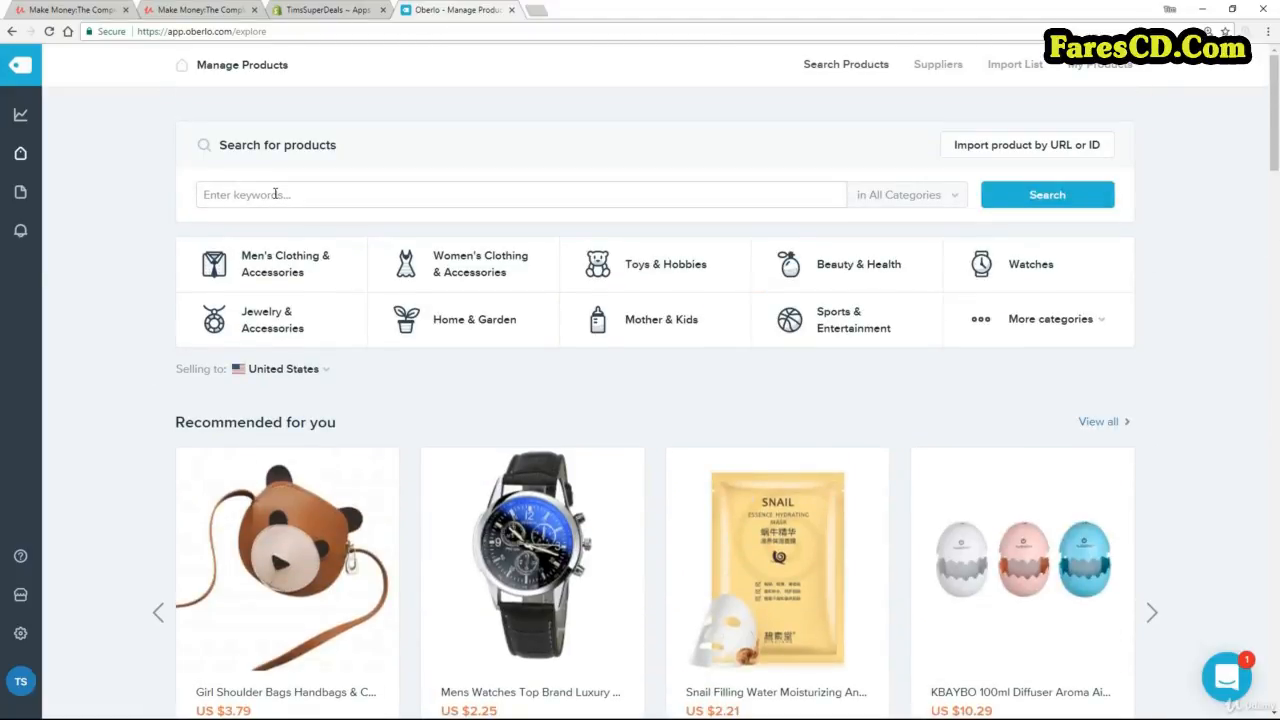
left_click(275, 194)
type("dog")
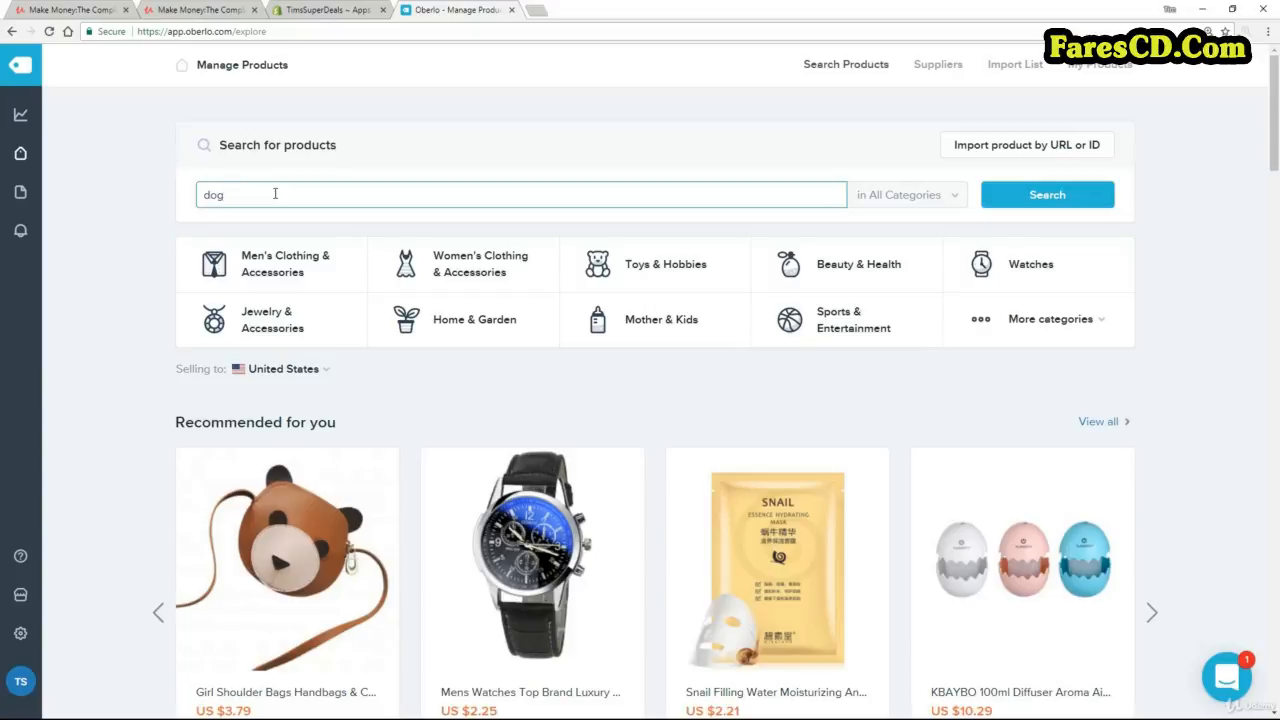
type(" jewelry")
left_click(1045, 196)
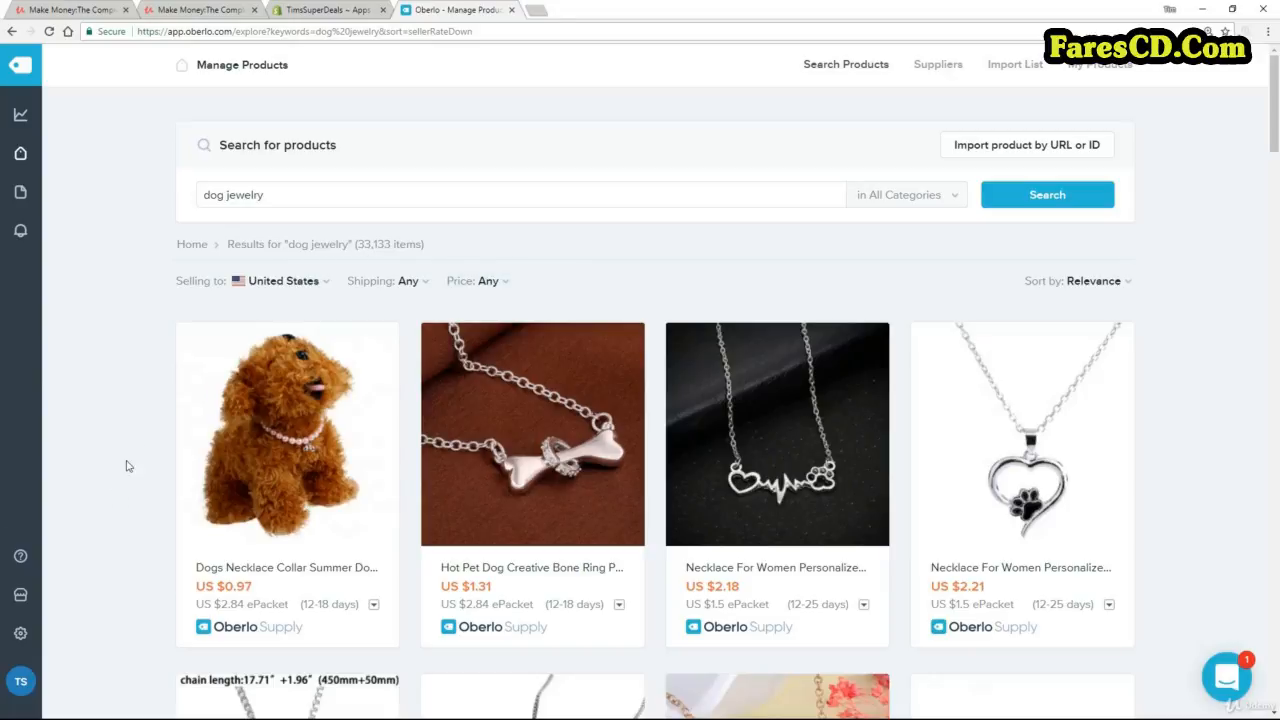
Browse the dog jewelry results and add the US $2.21 heart pendant necklace with the black paw to the import list.
scroll(137, 421, "down", 3)
scroll(137, 421, "down", 6)
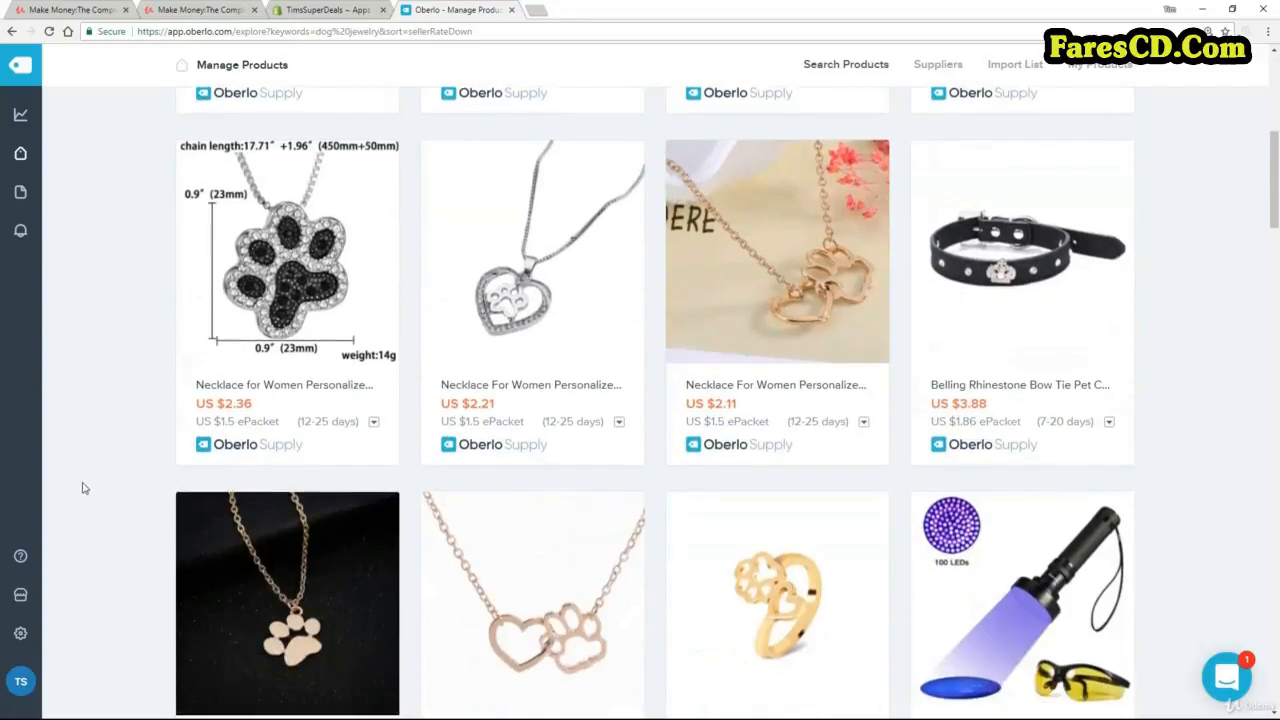
scroll(78, 496, "down", 5)
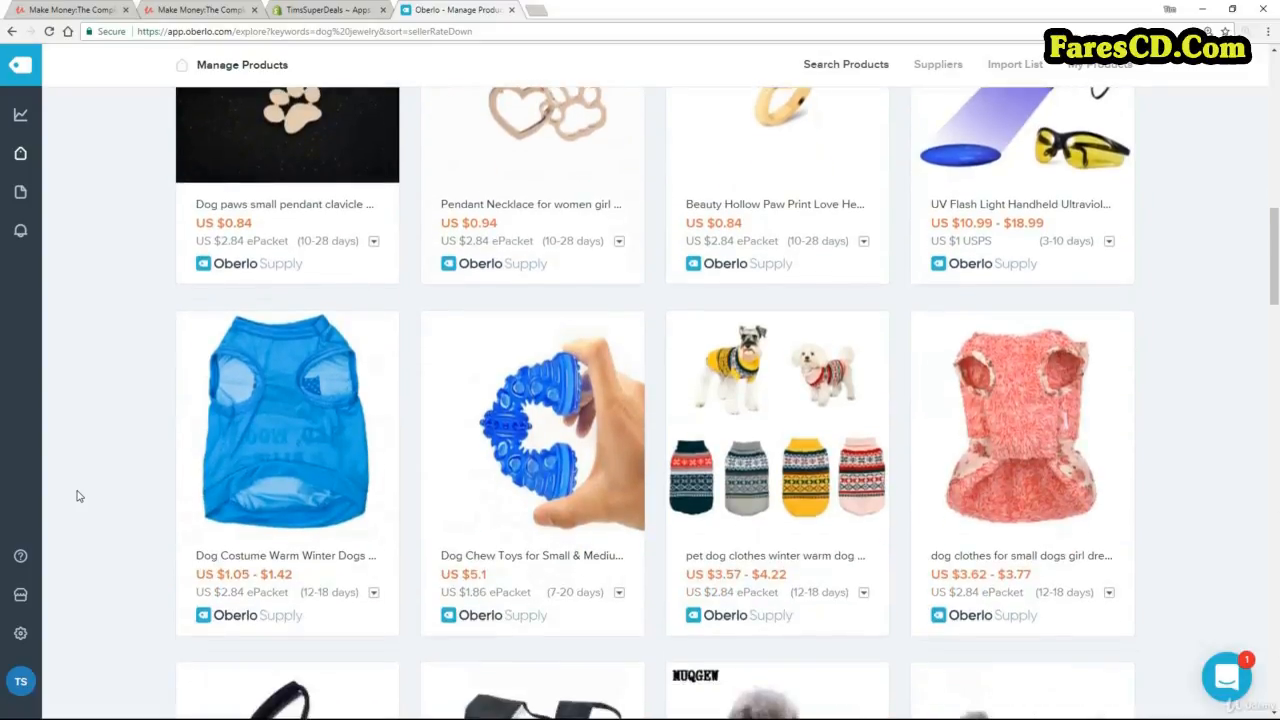
scroll(78, 496, "down", 2)
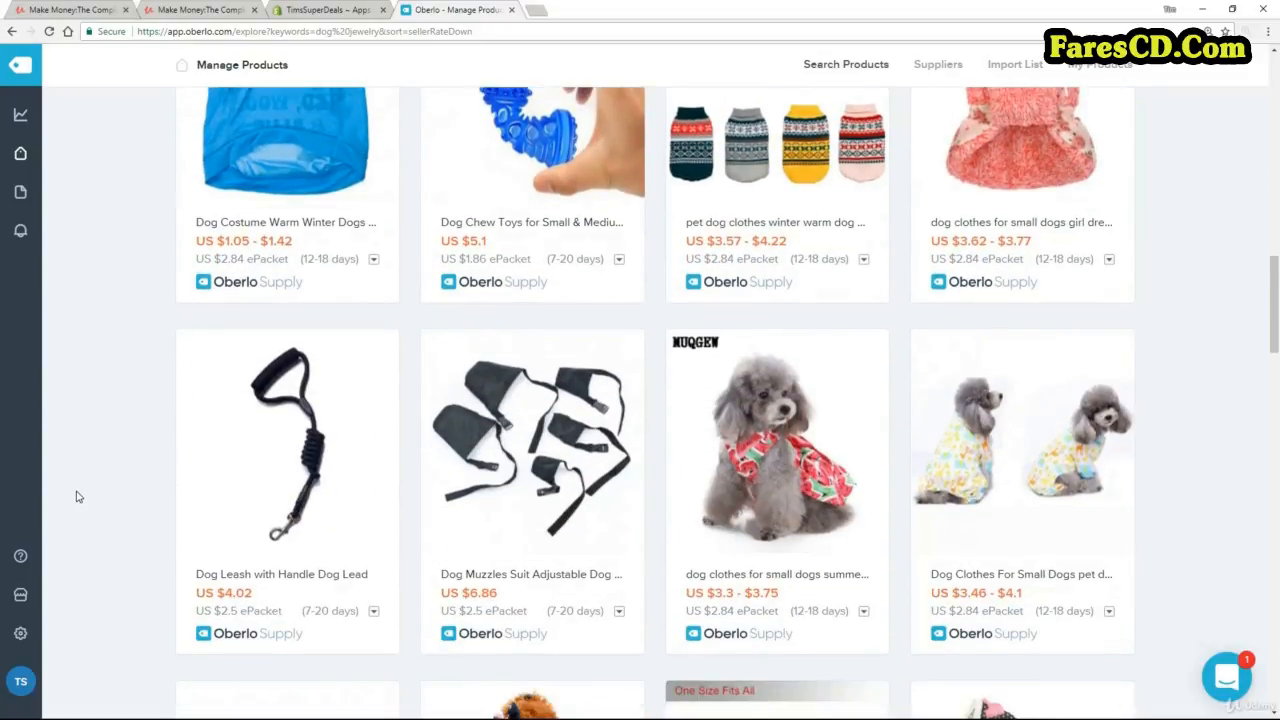
scroll(78, 496, "down", 2)
scroll(78, 497, "up", 18)
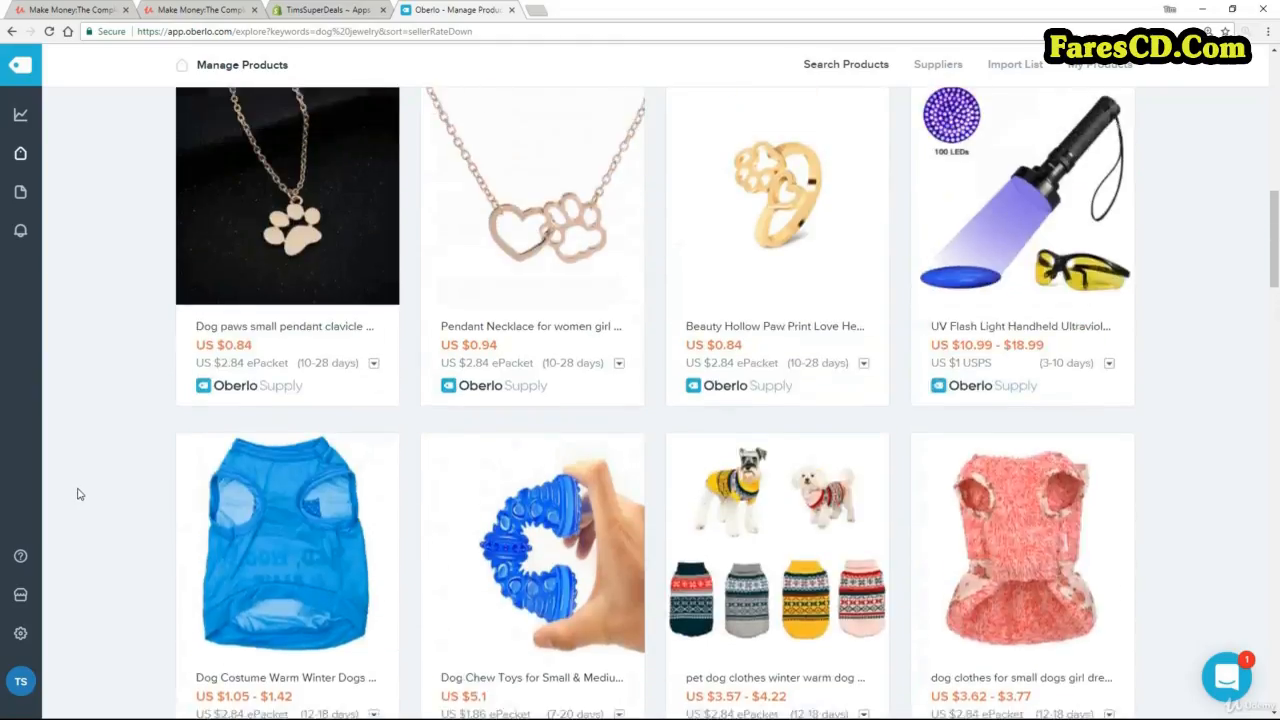
scroll(80, 494, "up", 2)
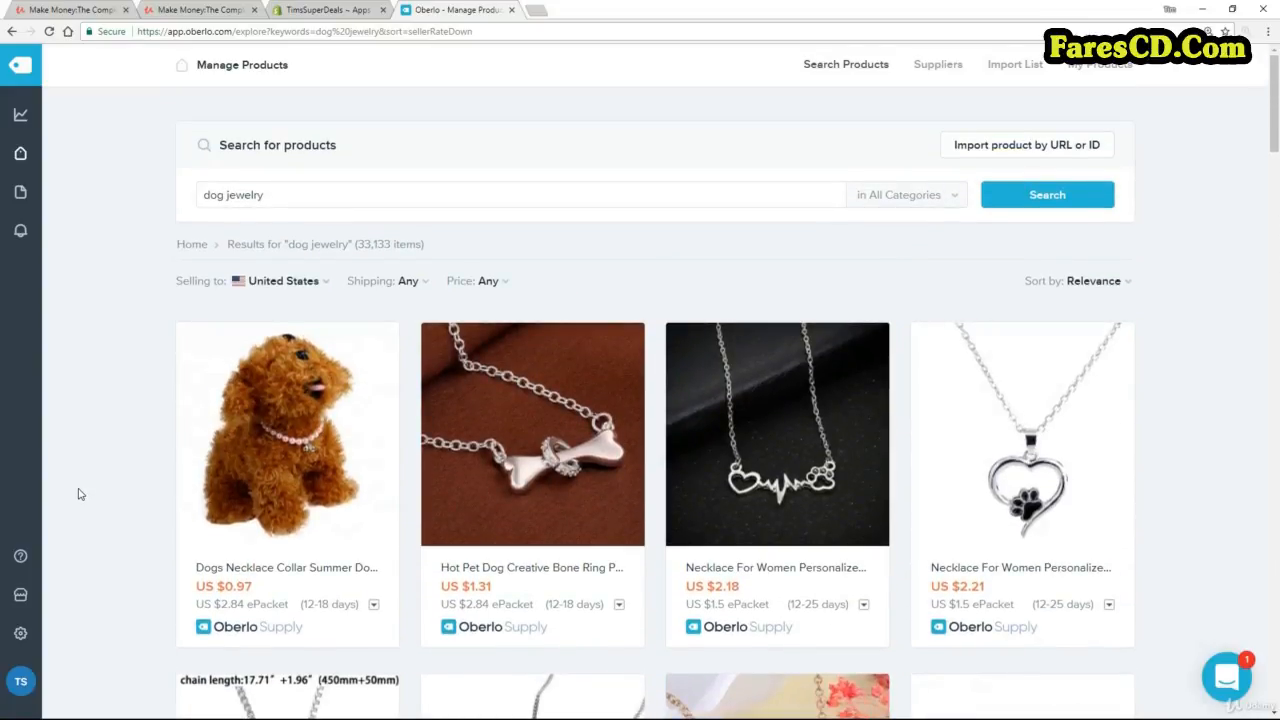
mouse_move(990, 498)
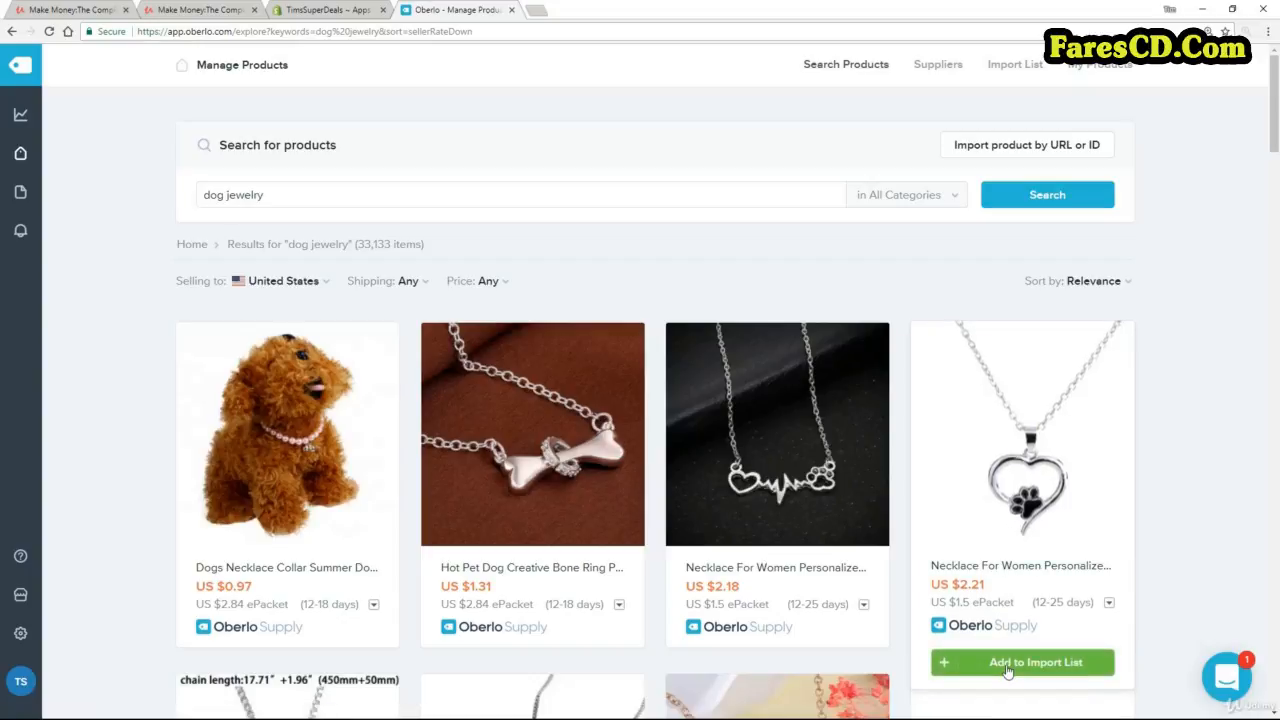
left_click(1007, 665)
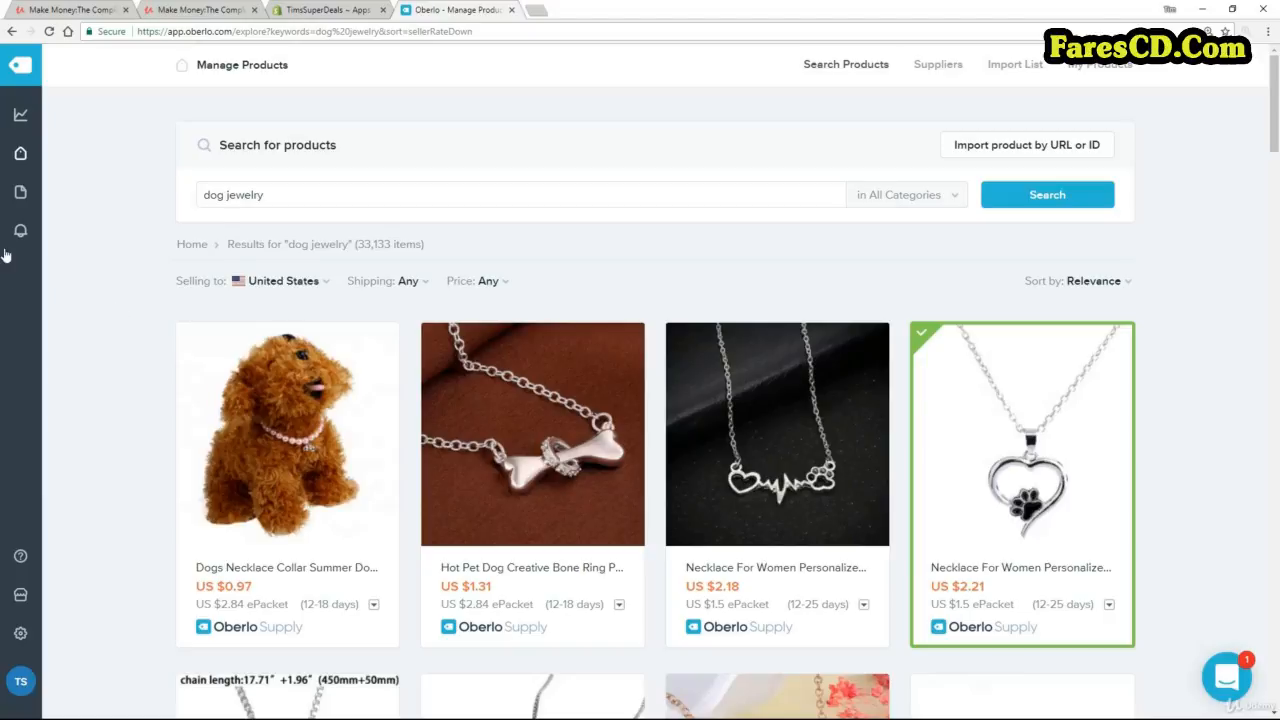
Open the import list and review the necklace's name, description, variants and images.
mouse_move(20, 157)
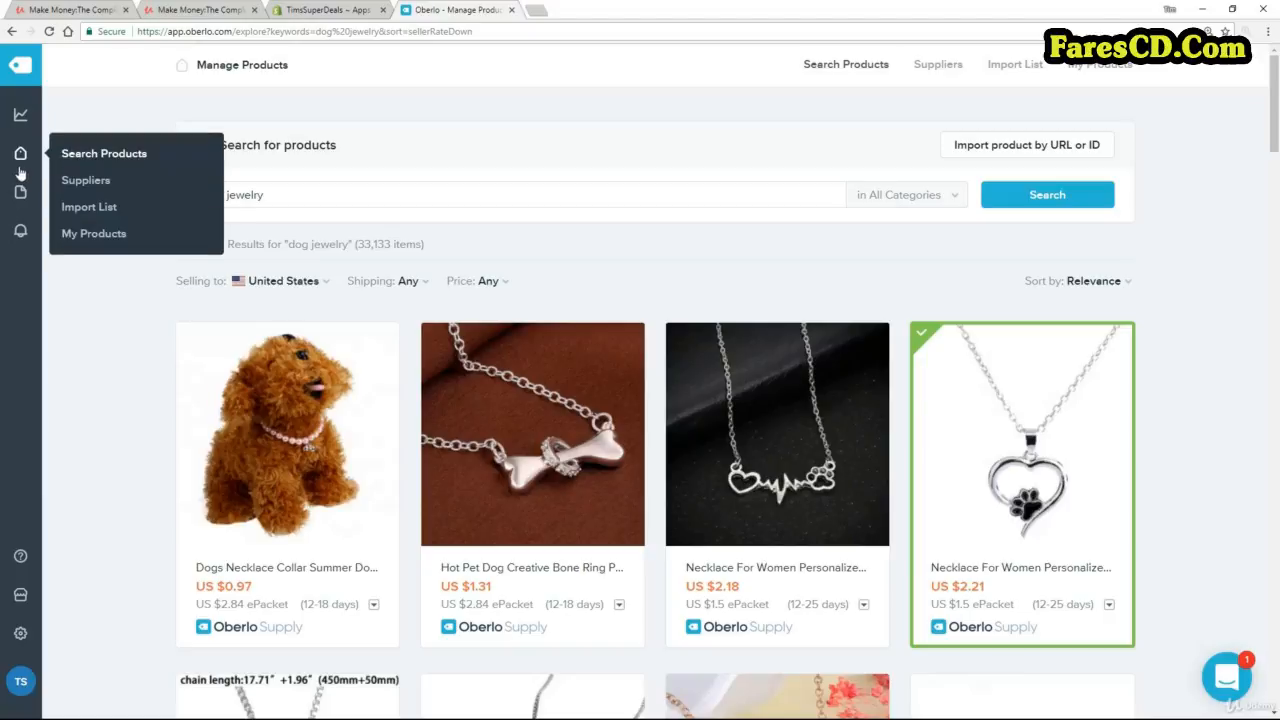
left_click(89, 208)
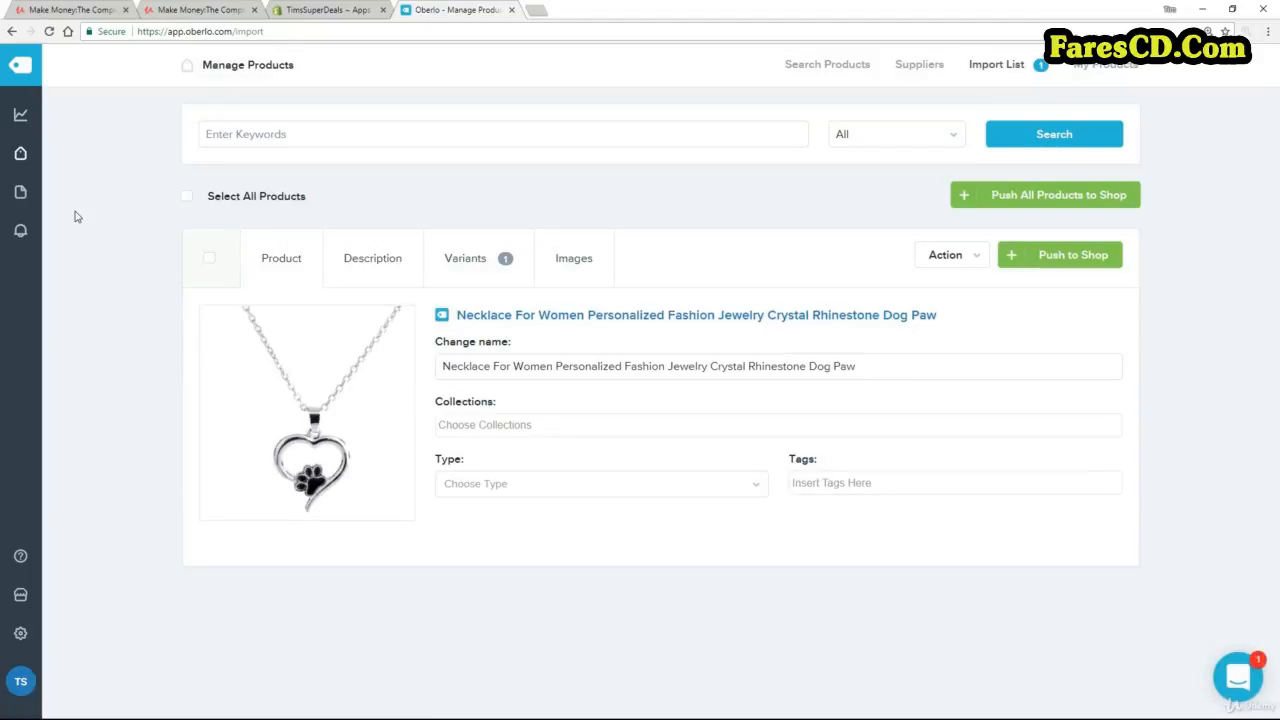
left_click_drag(895, 357, 408, 400)
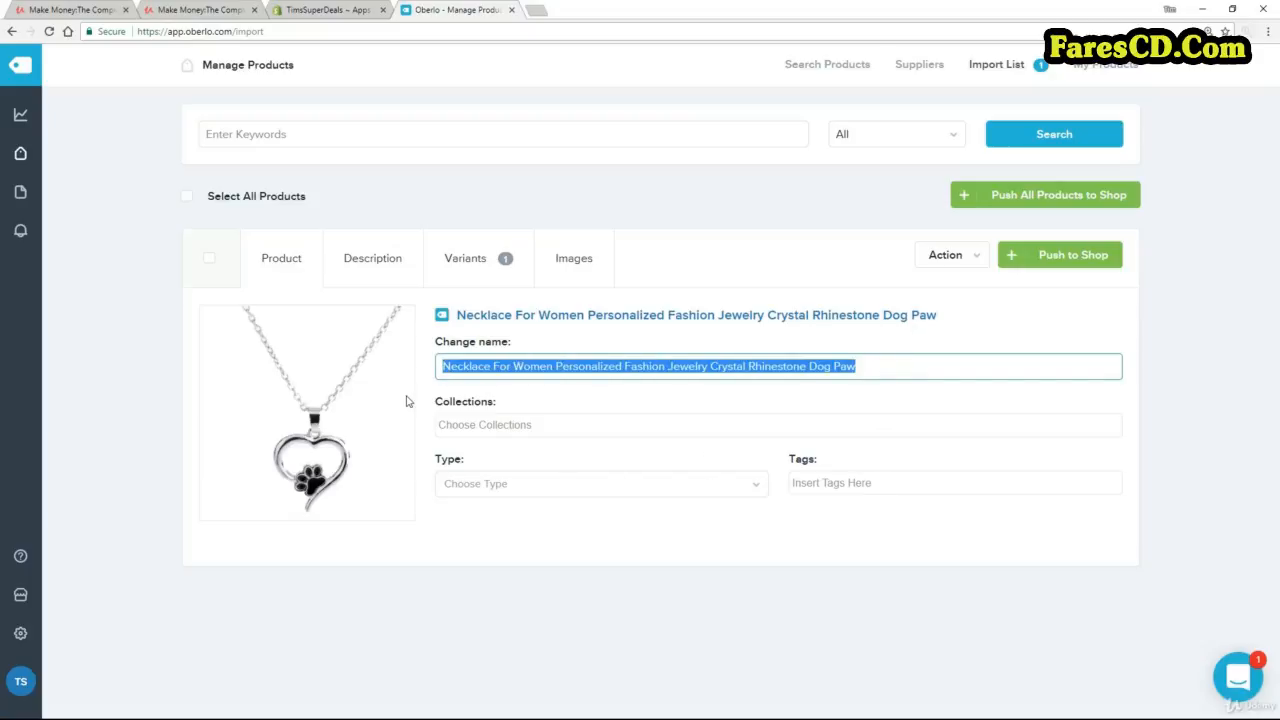
left_click(364, 262)
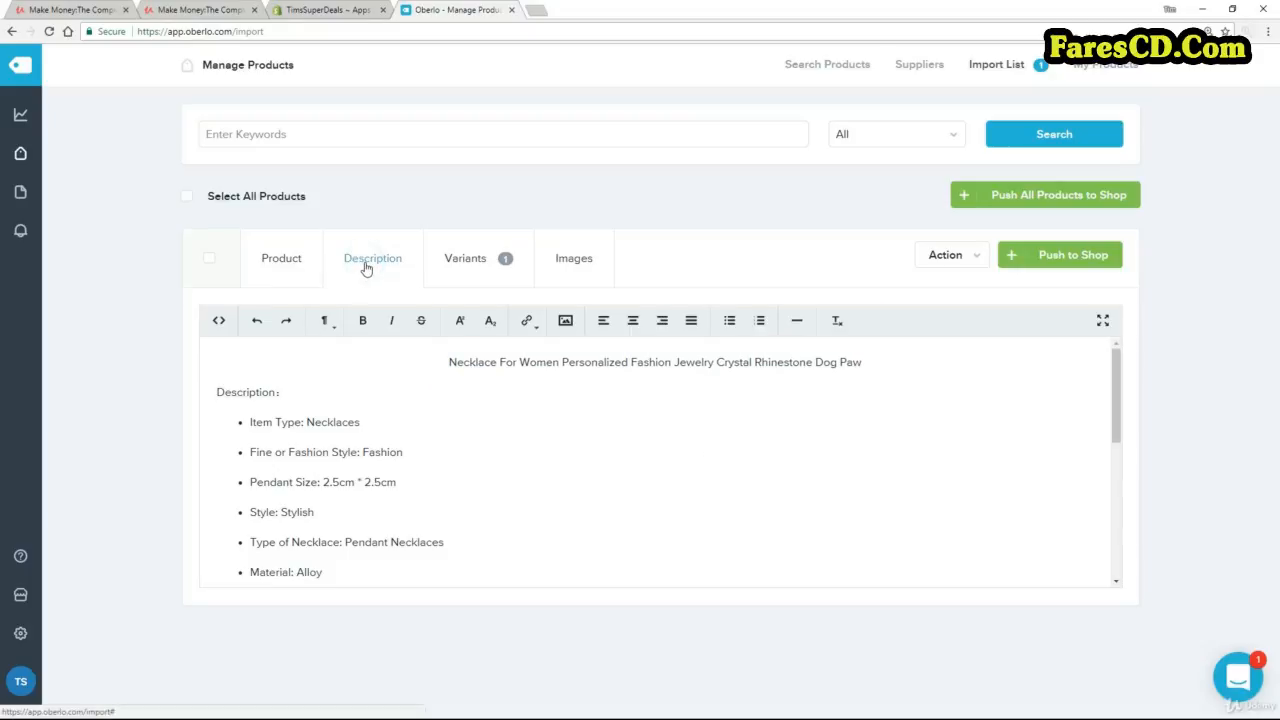
scroll(569, 474, "down", 4)
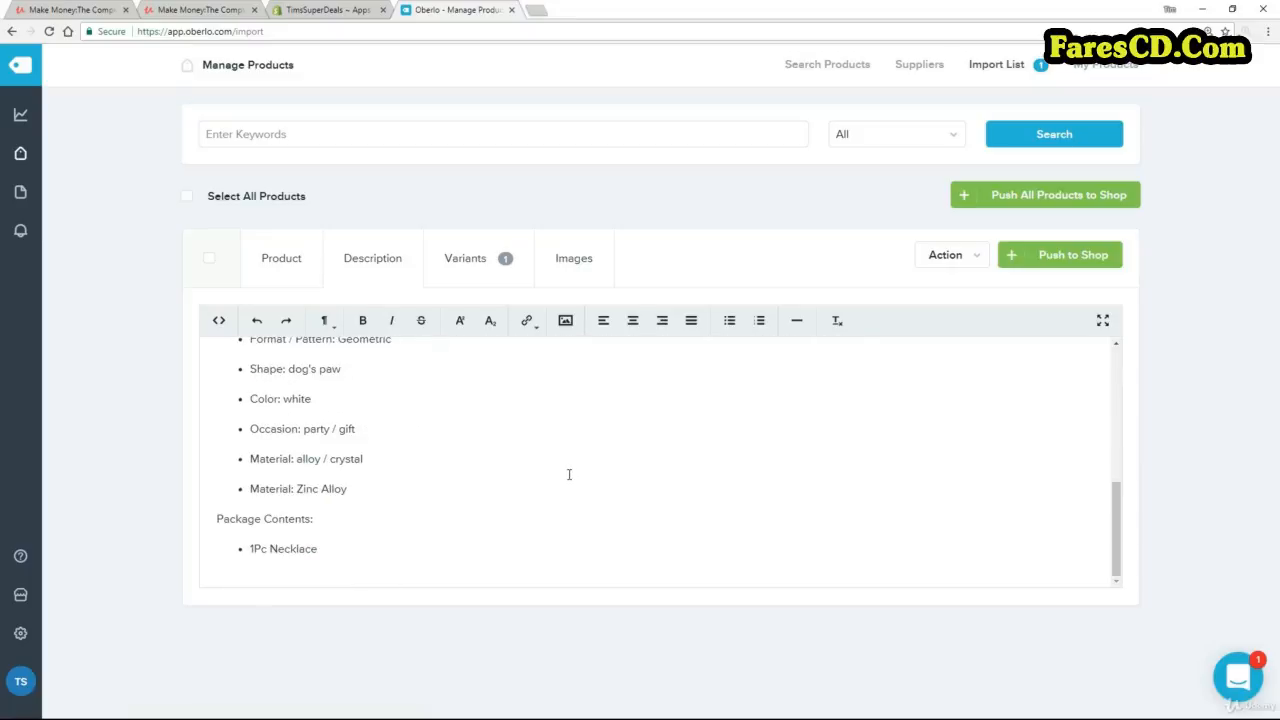
scroll(570, 472, "up", 5)
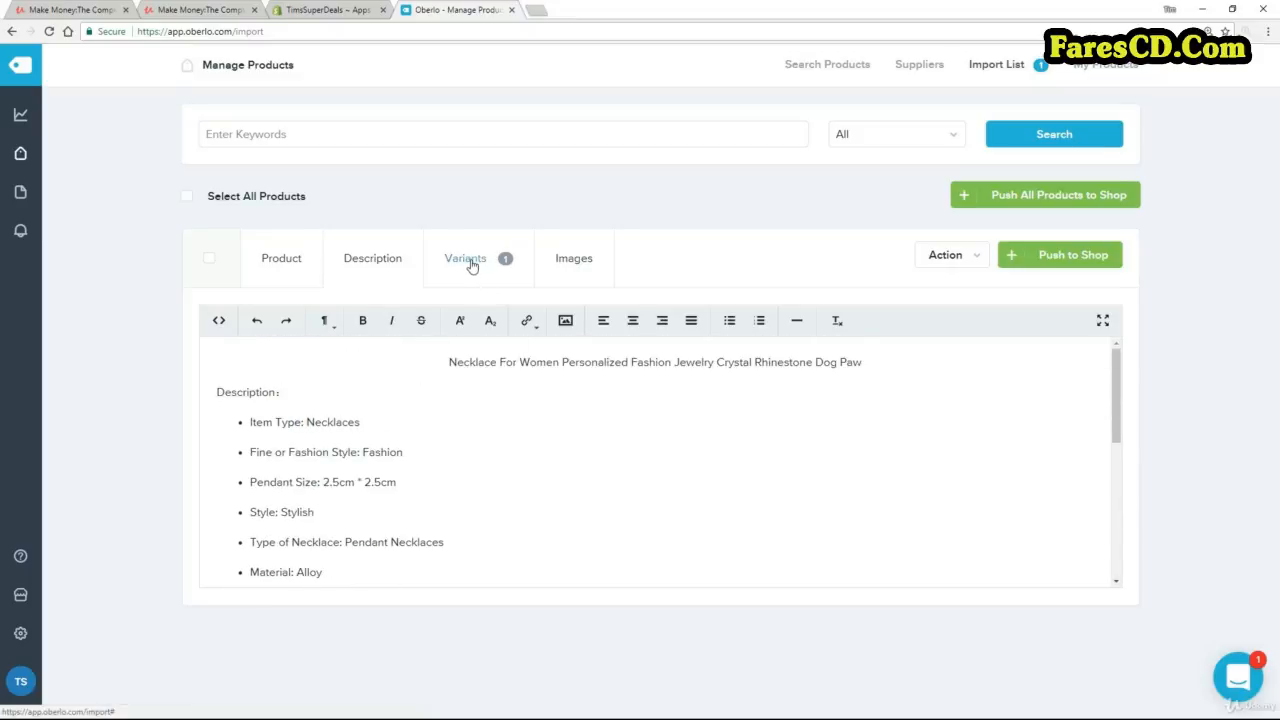
left_click(470, 260)
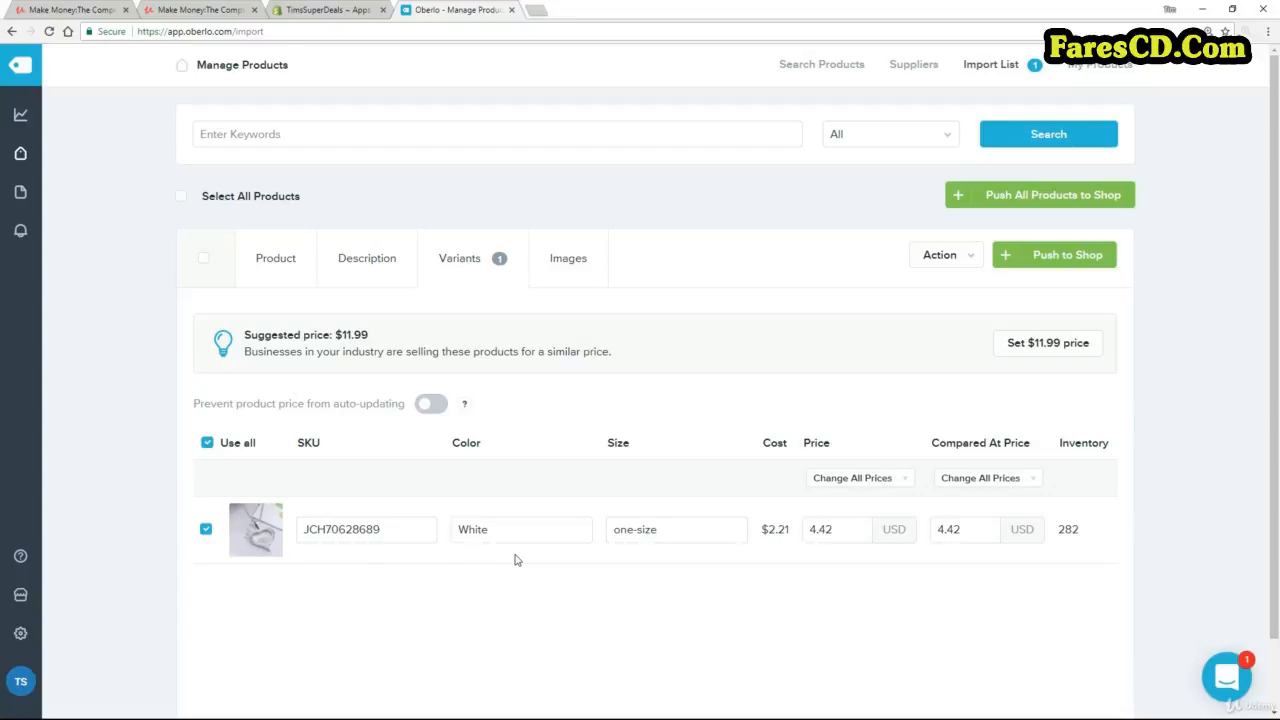
left_click(572, 265)
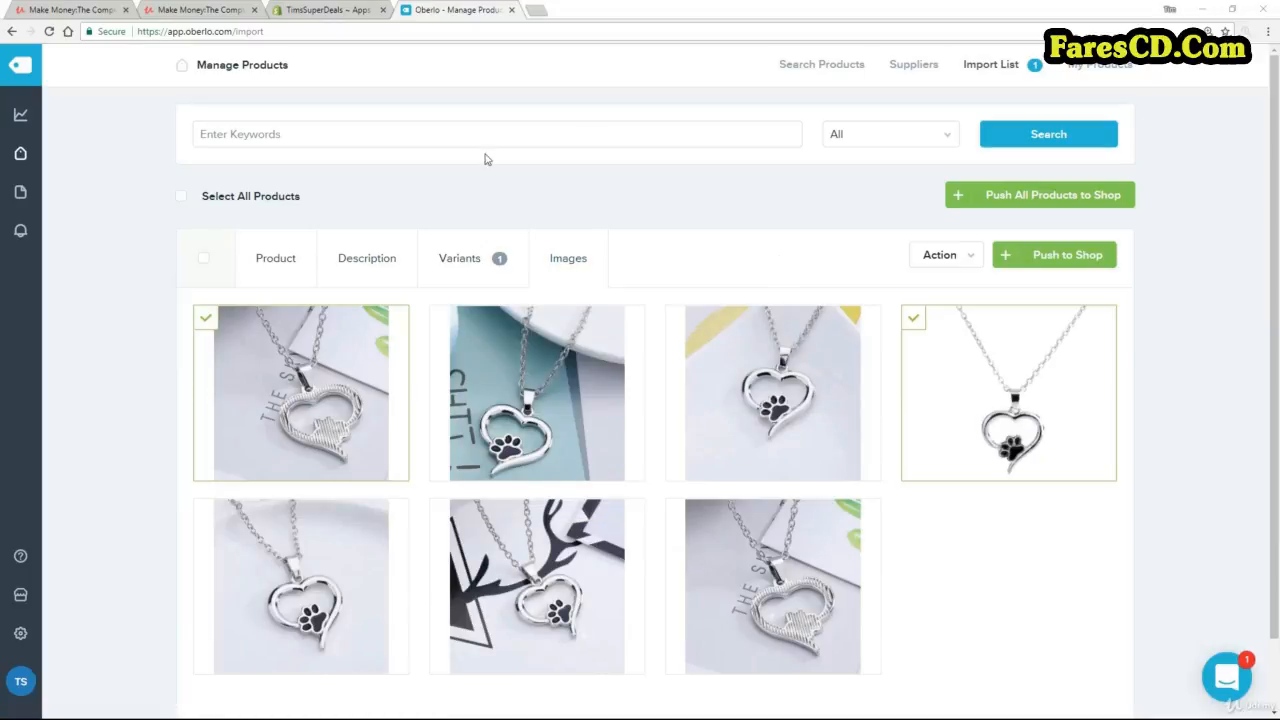
Assign the imported dog paw necklace to the Necklaces collection in its product details.
left_click(268, 262)
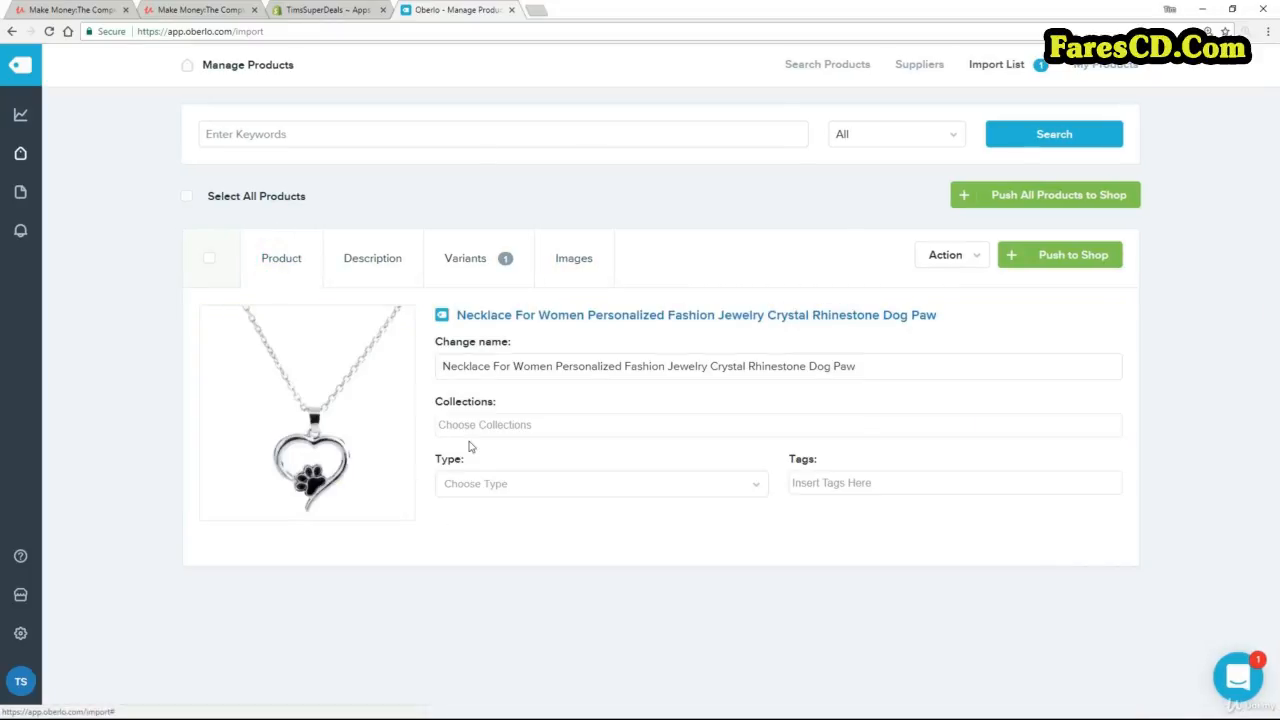
left_click(518, 427)
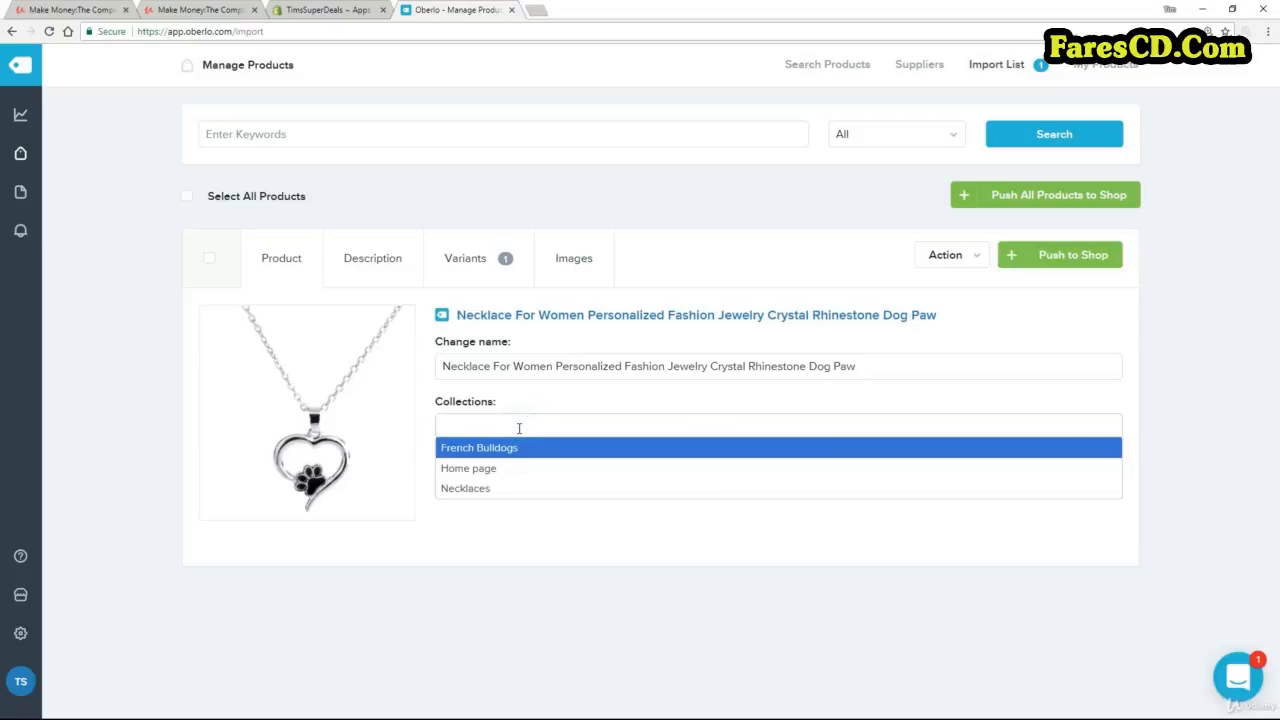
left_click(480, 489)
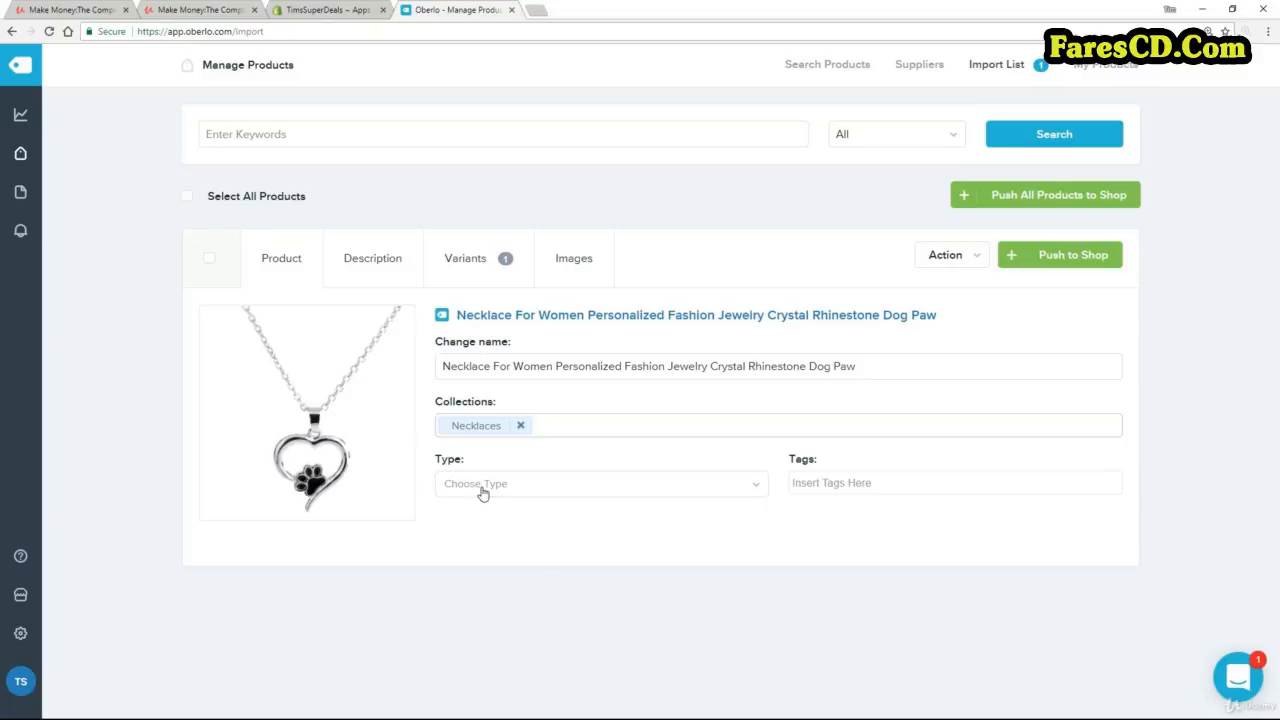
left_click(1067, 256)
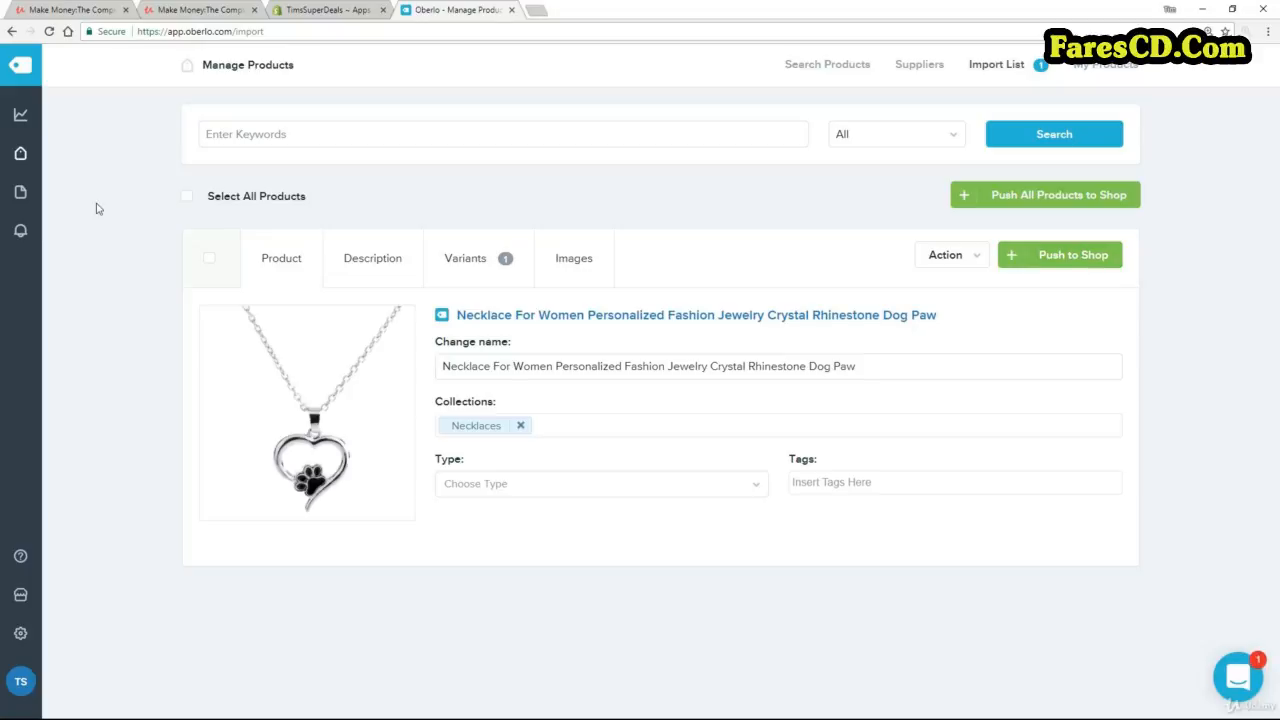
Return to the product search and search all categories for "dog jewelry" again.
mouse_move(8, 157)
left_click(80, 156)
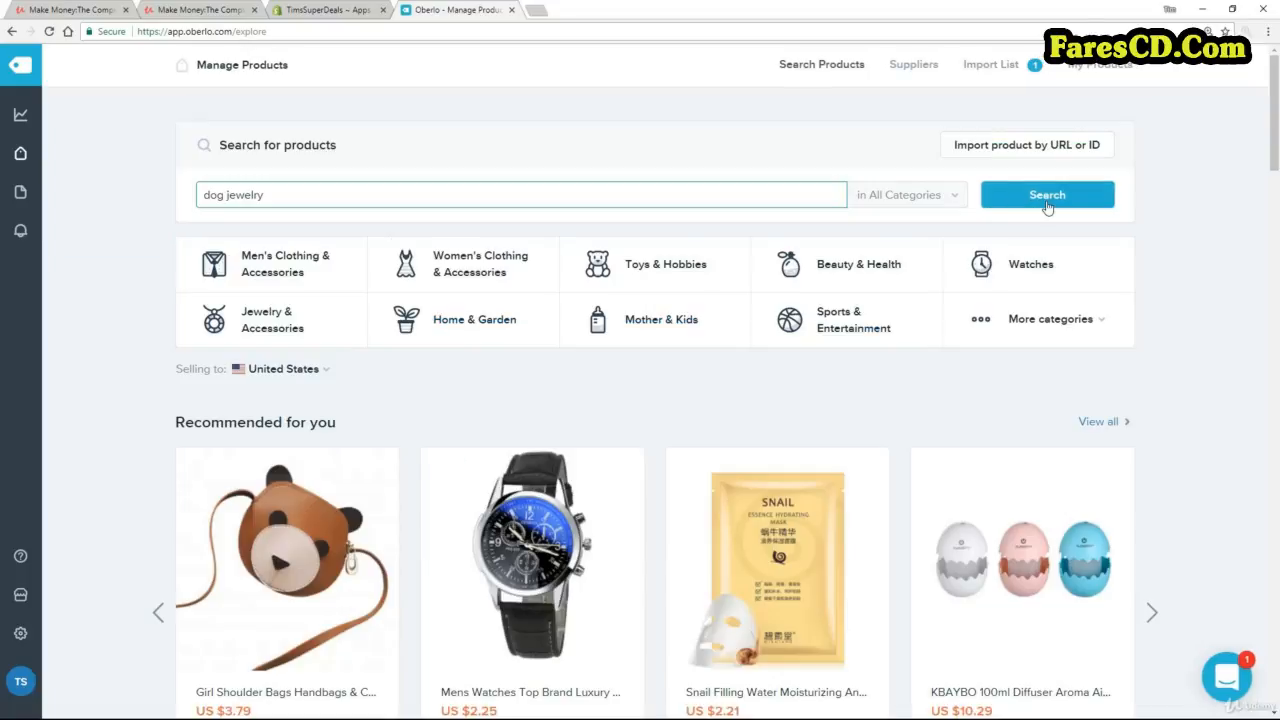
left_click(1047, 196)
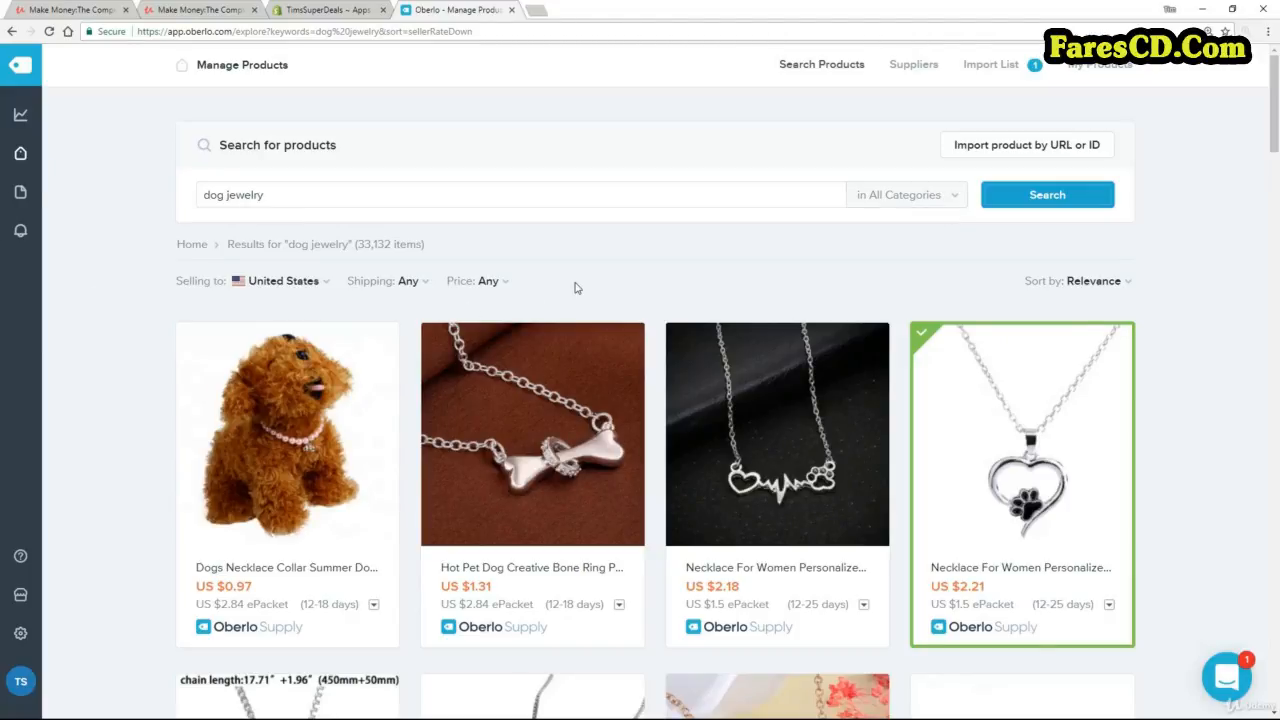
Filter the dog jewelry results to prices from 0 to 4 USD with ePacket shipping.
left_click(506, 282)
left_click(500, 346)
type("0")
key("Tab")
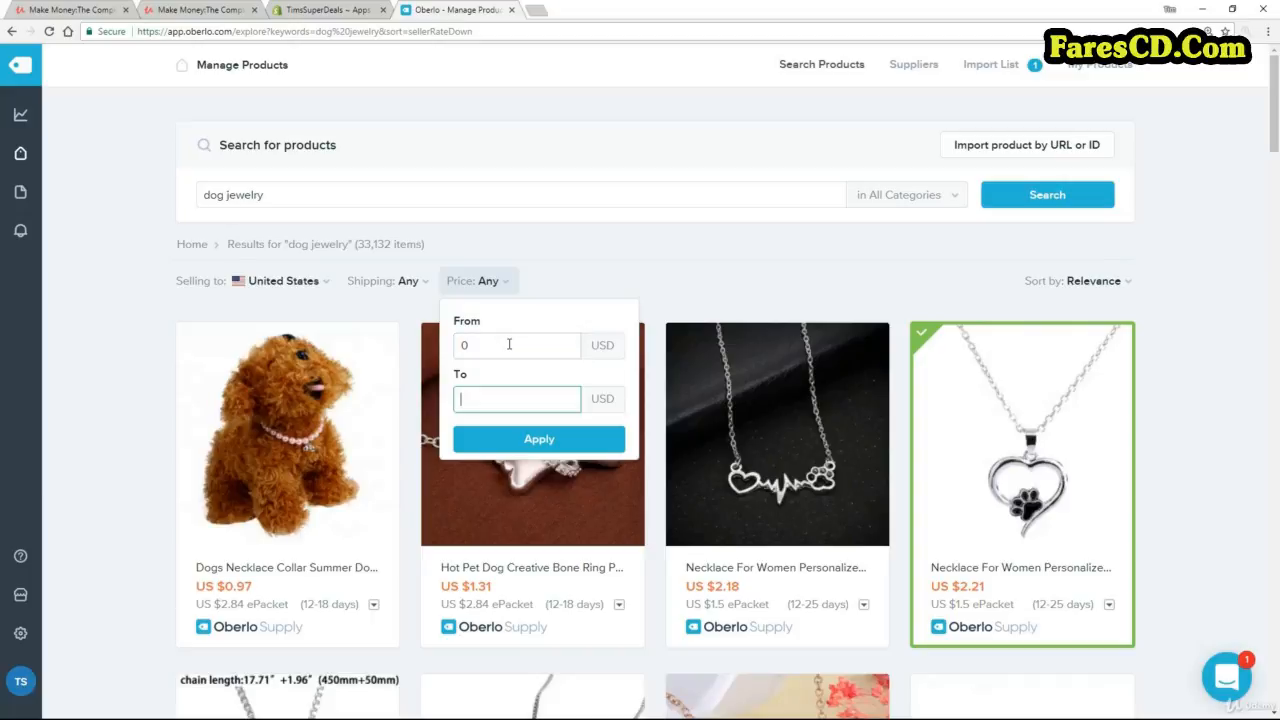
type("4")
left_click(522, 441)
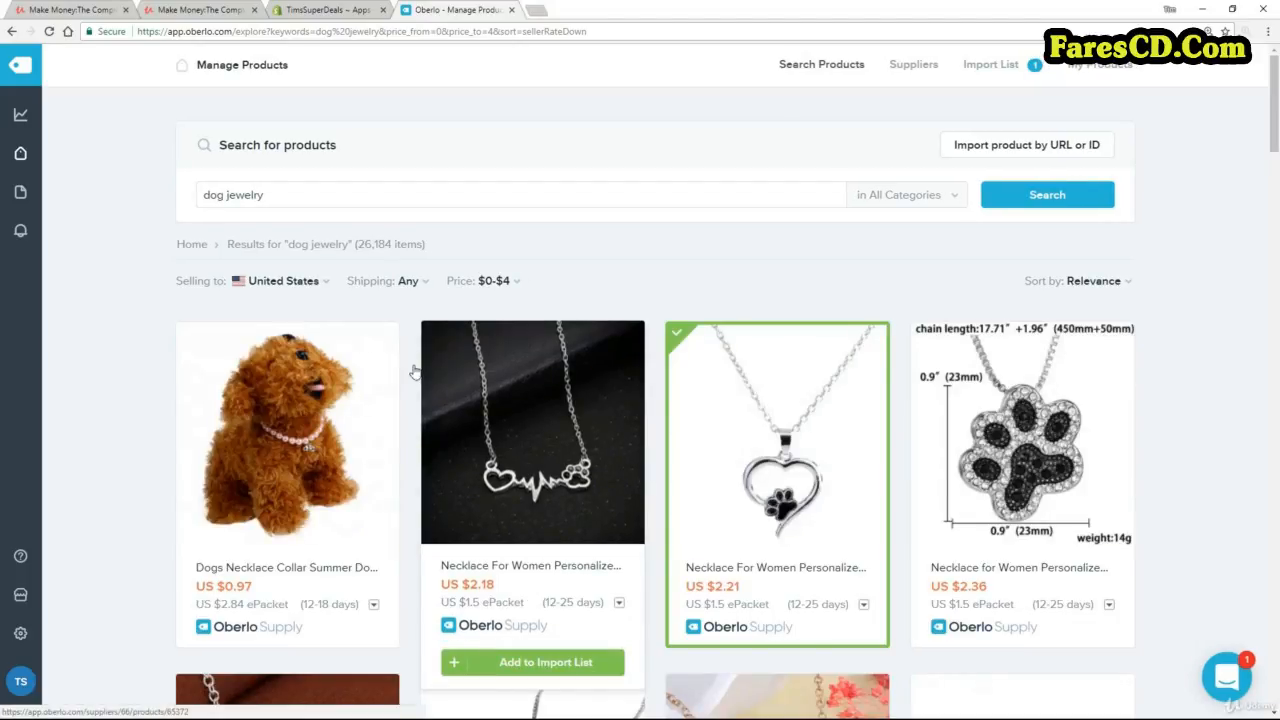
left_click(405, 280)
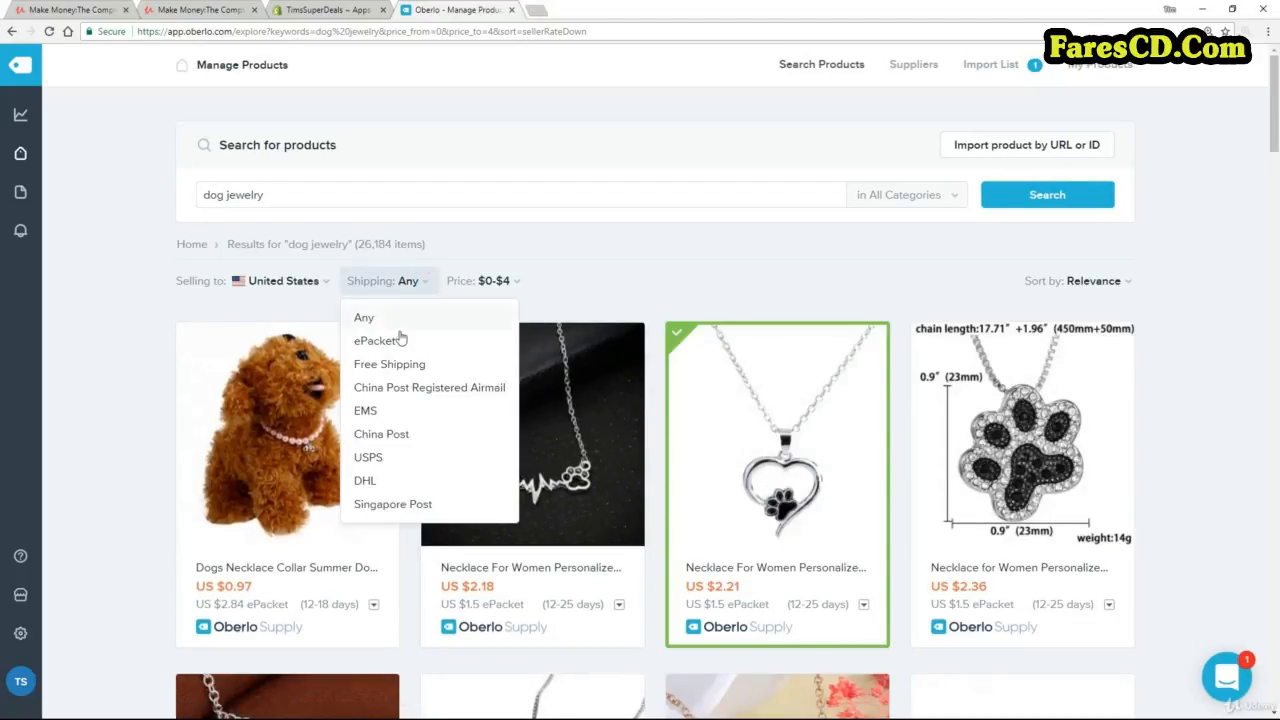
left_click(380, 343)
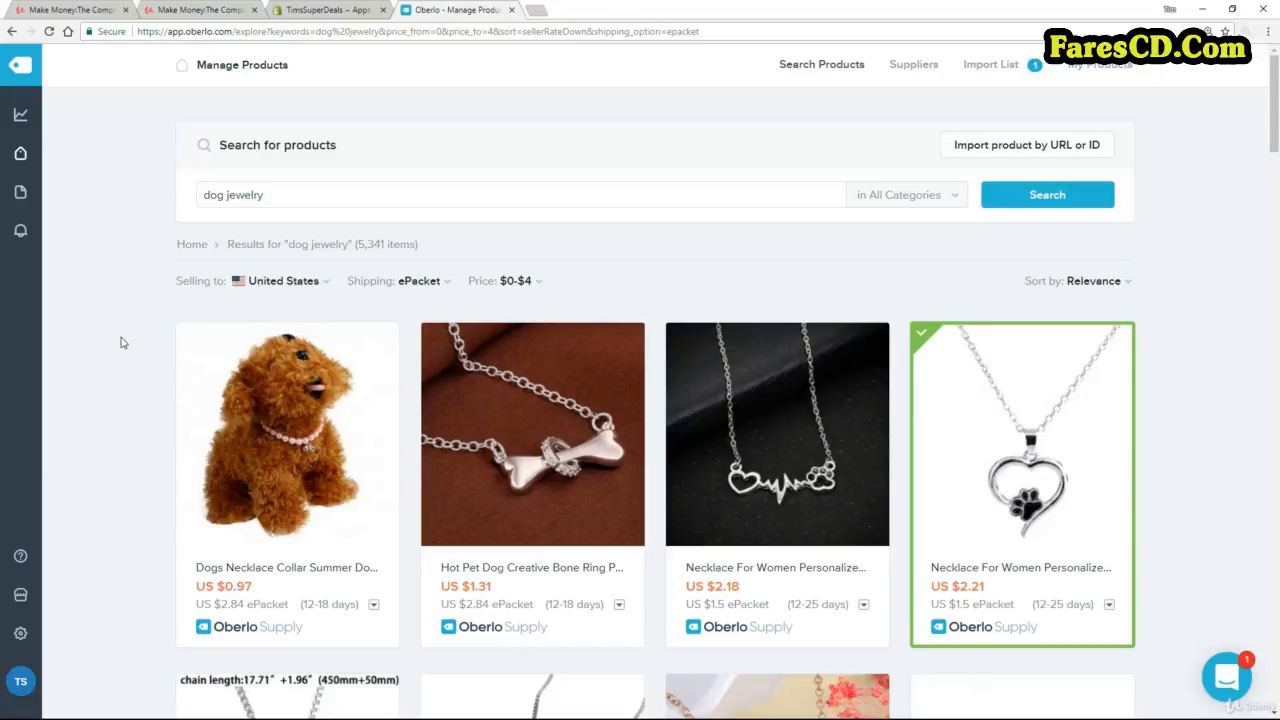
Browse the filtered results and add the US $1.31 creative bone ring pendant necklace to the import list.
scroll(115, 330, "down", 3)
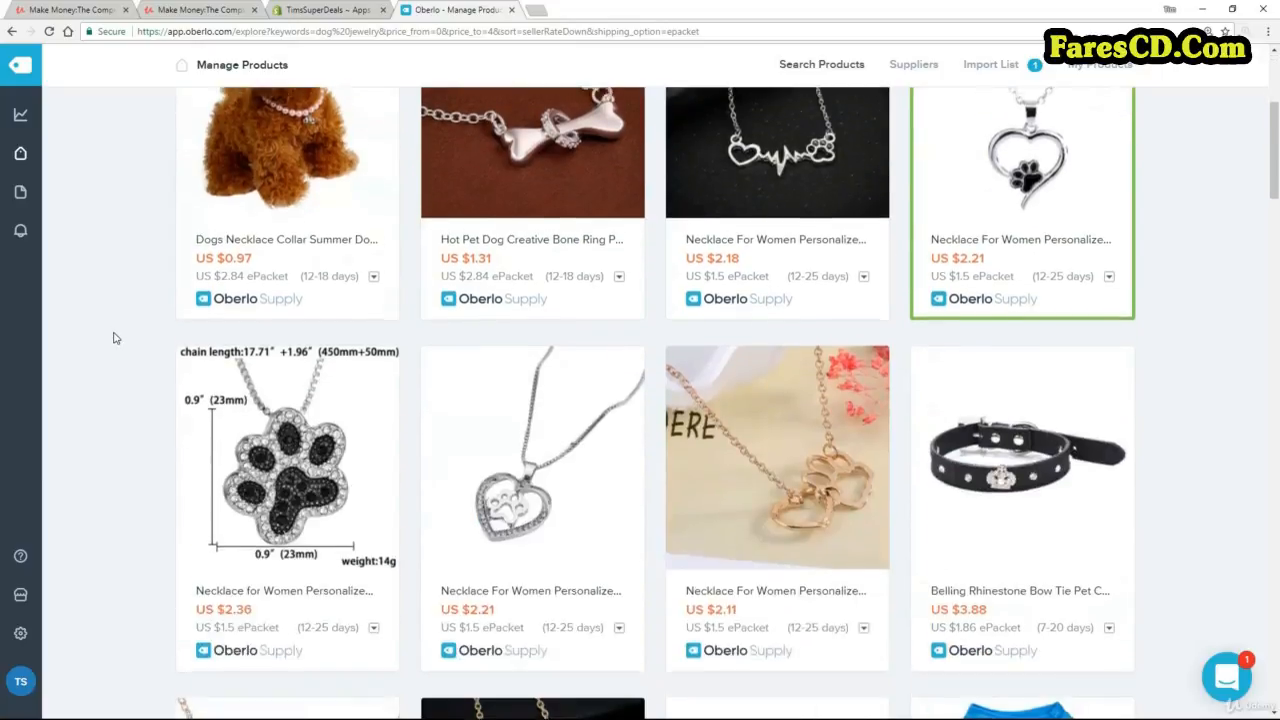
mouse_move(602, 207)
scroll(602, 207, "up", 2)
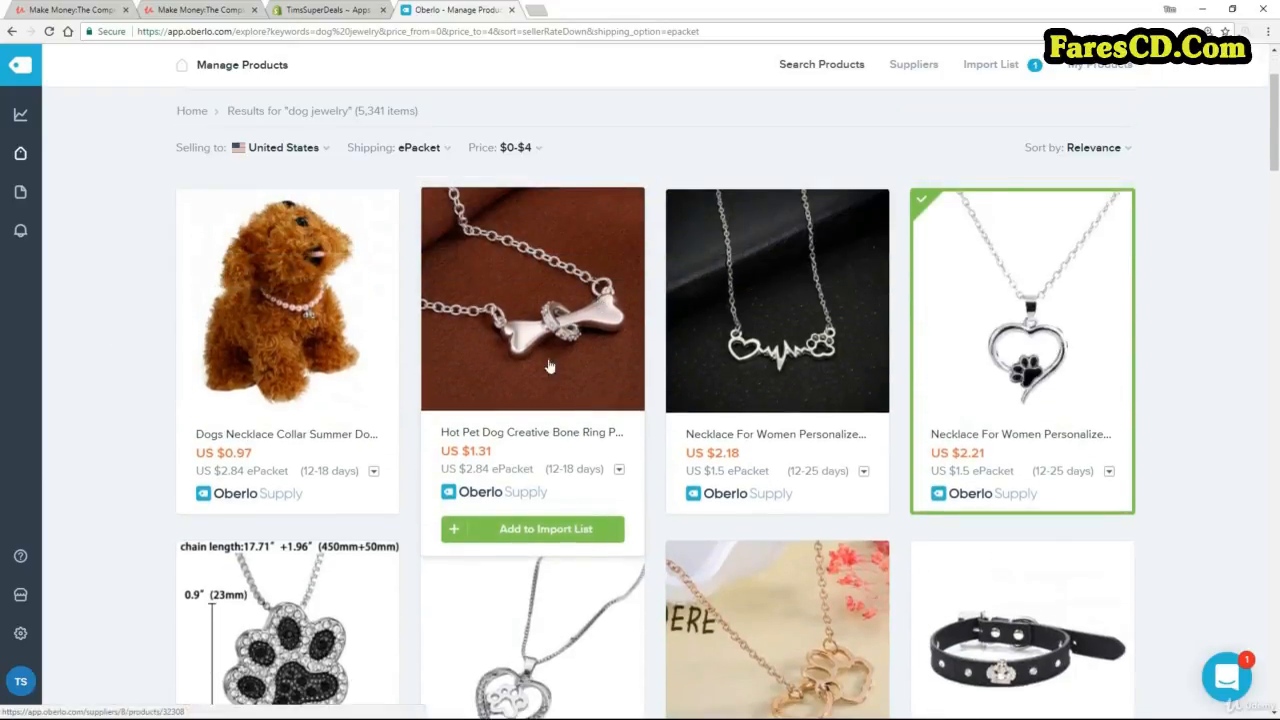
left_click(529, 533)
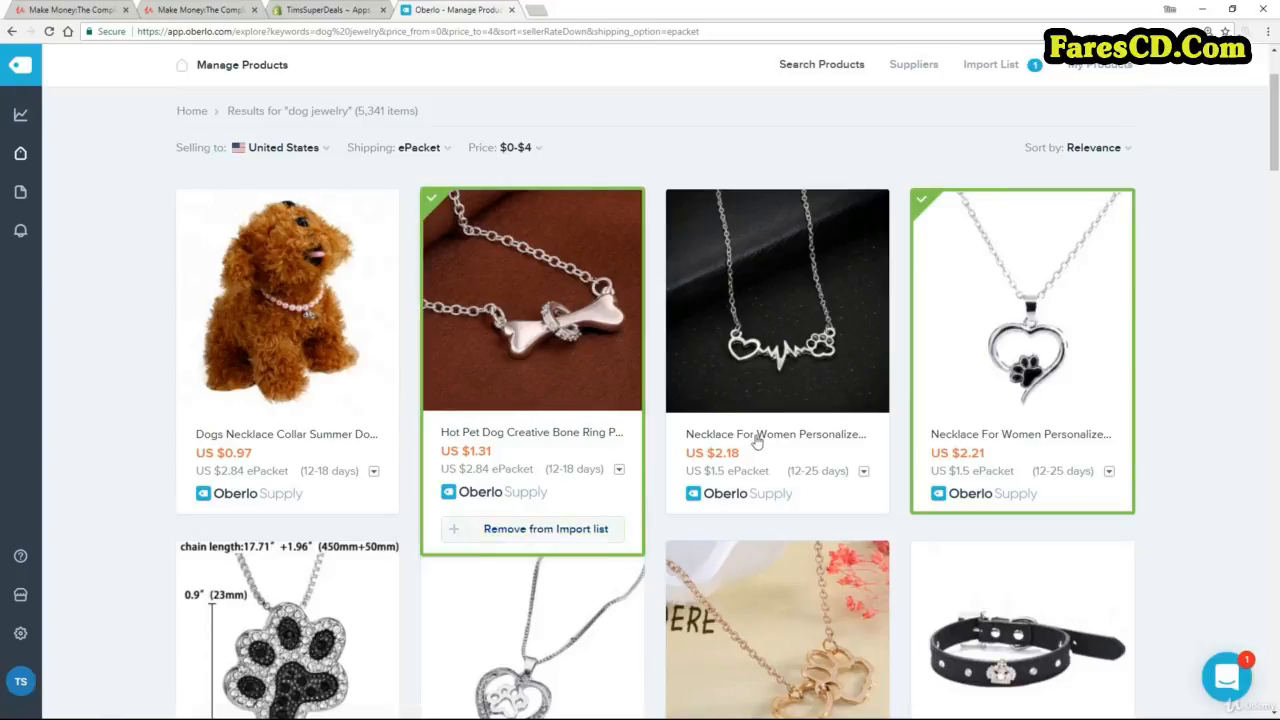
Add the US $2.11 gold heart and paw necklace and the US $0.84 dog paws small pendant necklace to the import list.
scroll(700, 500, "down", 4)
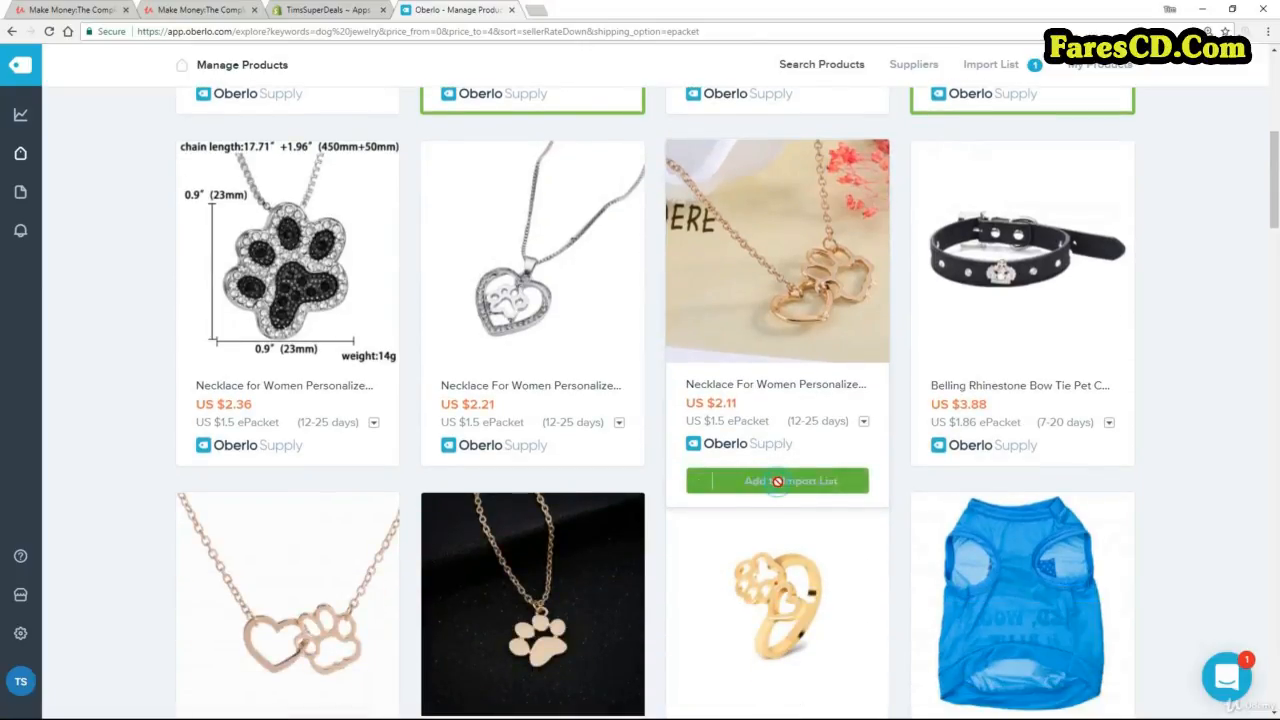
left_click(775, 485)
scroll(600, 455, "down", 3)
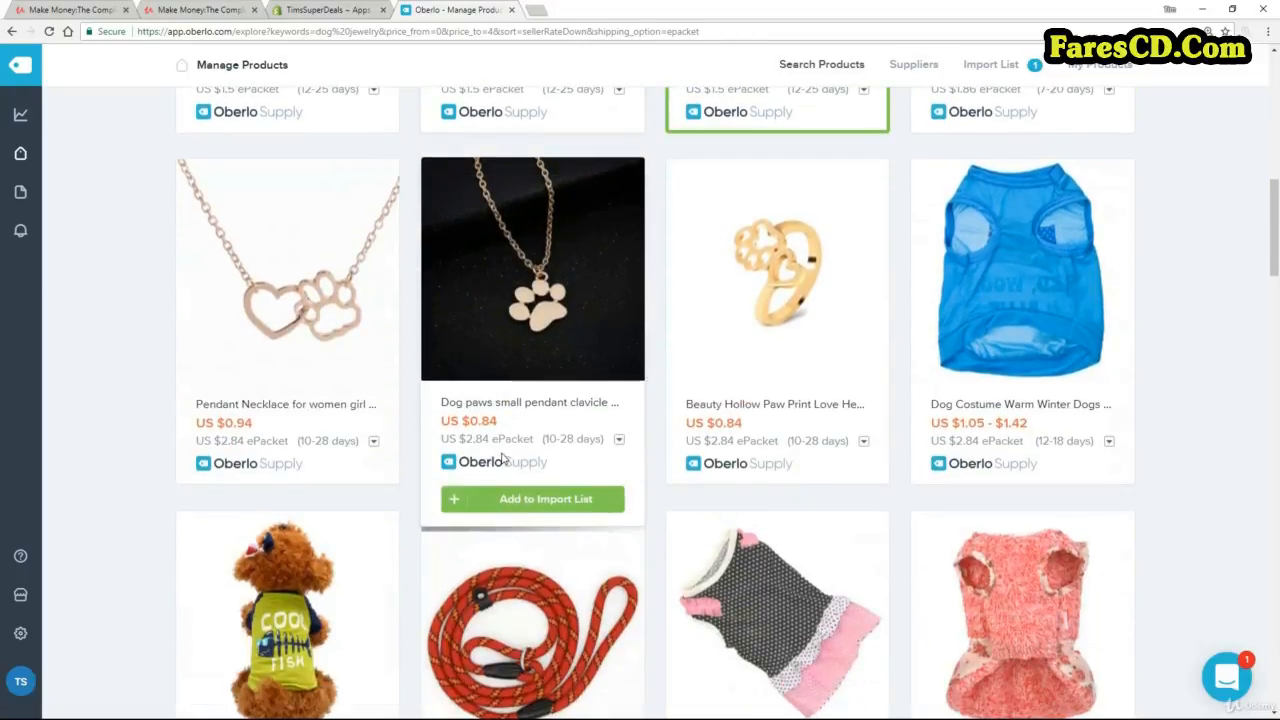
left_click(533, 498)
scroll(800, 470, "down", 1)
scroll(815, 470, "down", 6)
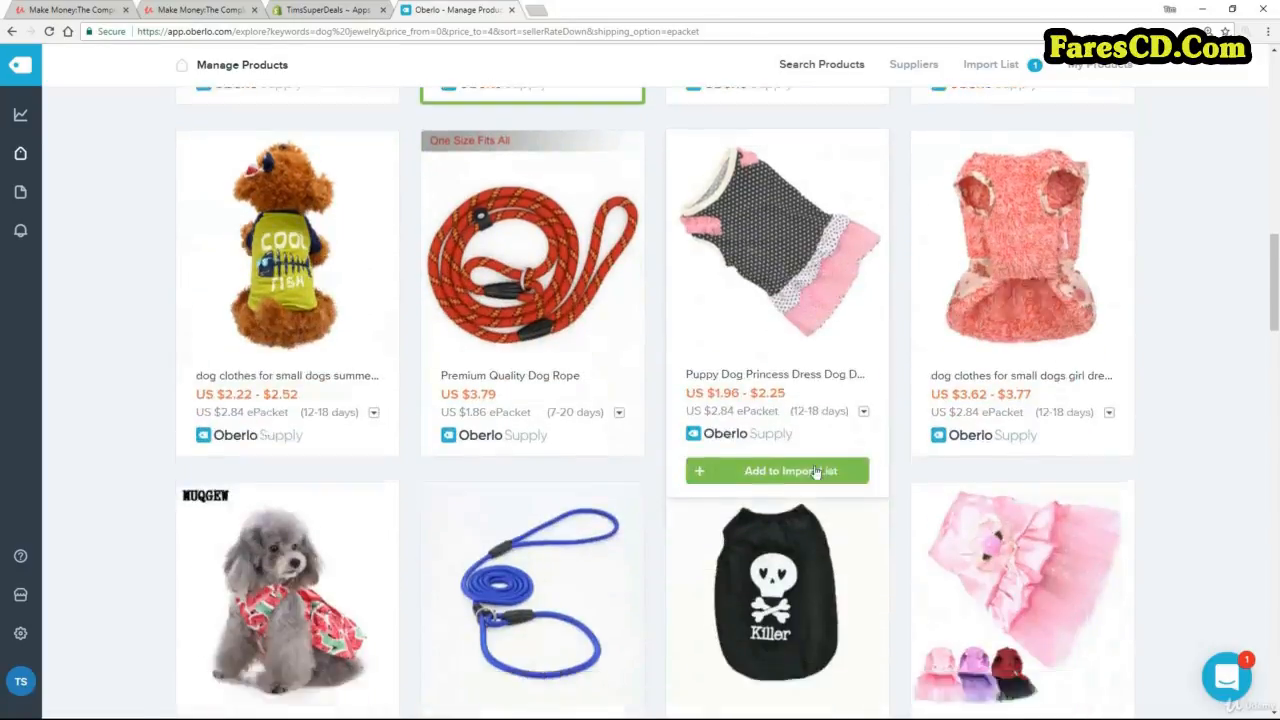
scroll(677, 486, "up", 3)
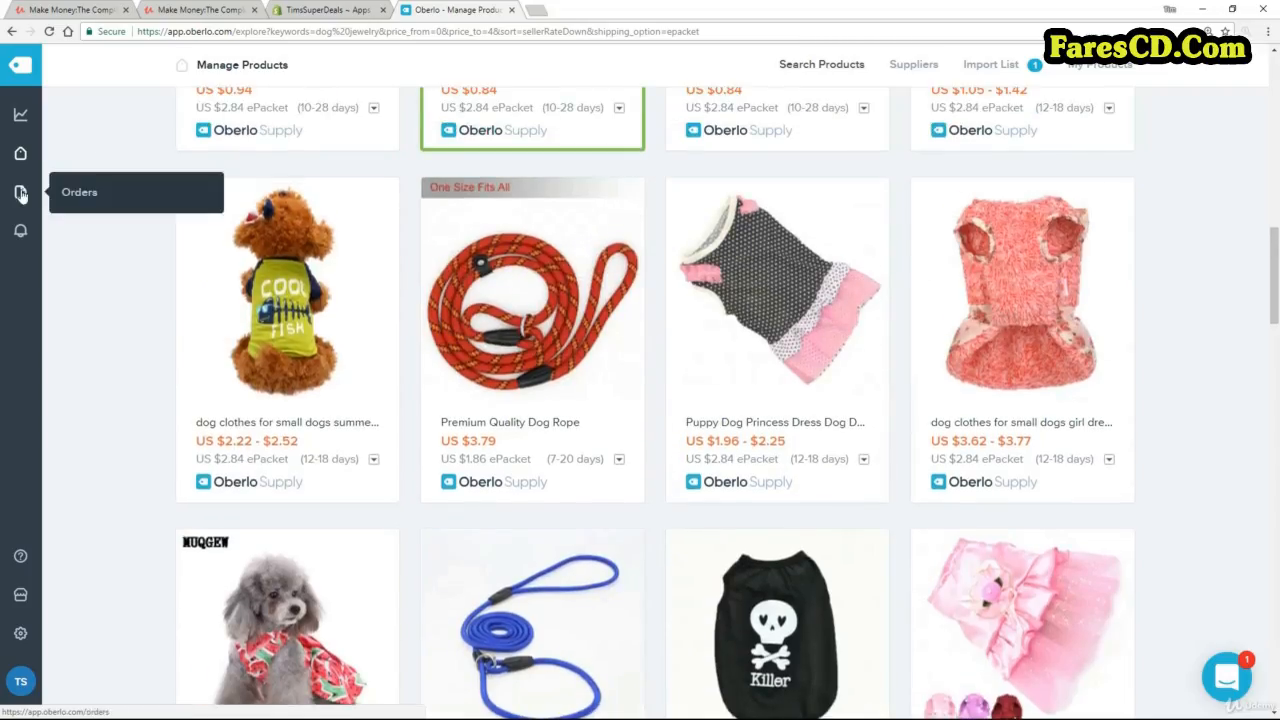
Open the import list and look through the newly added necklaces.
mouse_move(20, 155)
left_click(108, 208)
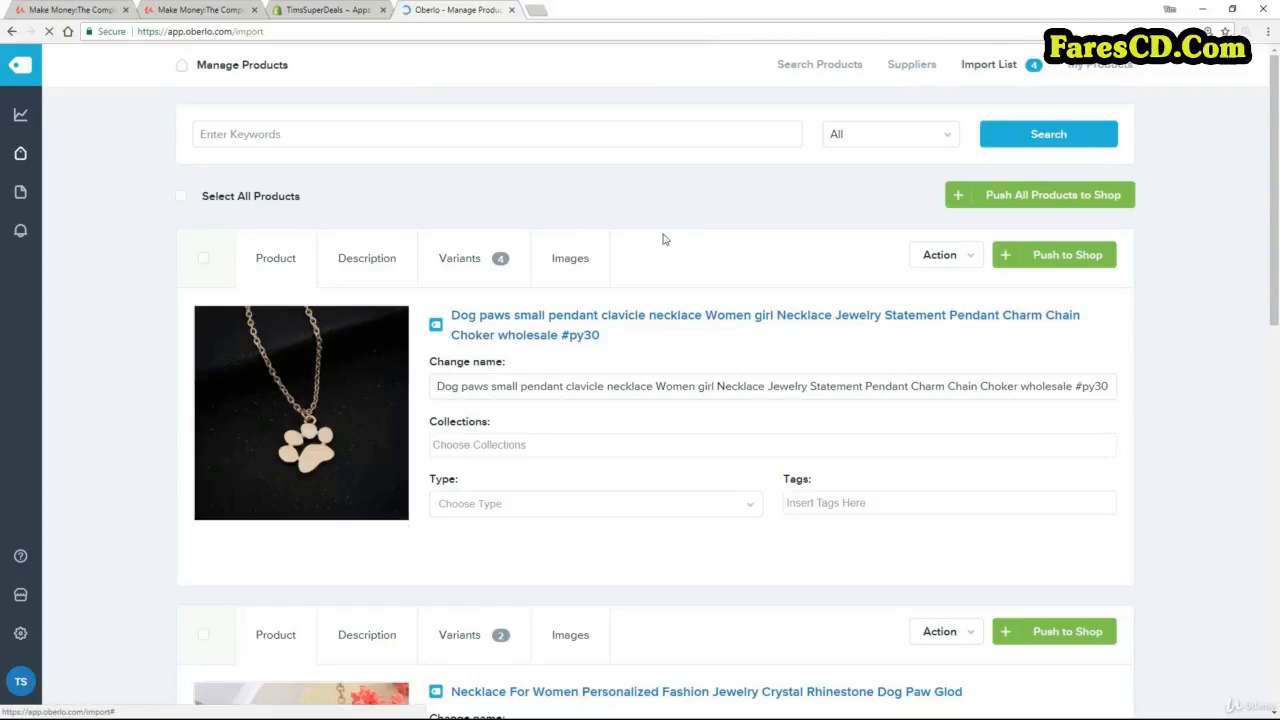
scroll(1265, 246, "down", 5)
left_click_drag(1277, 297, 1216, 229)
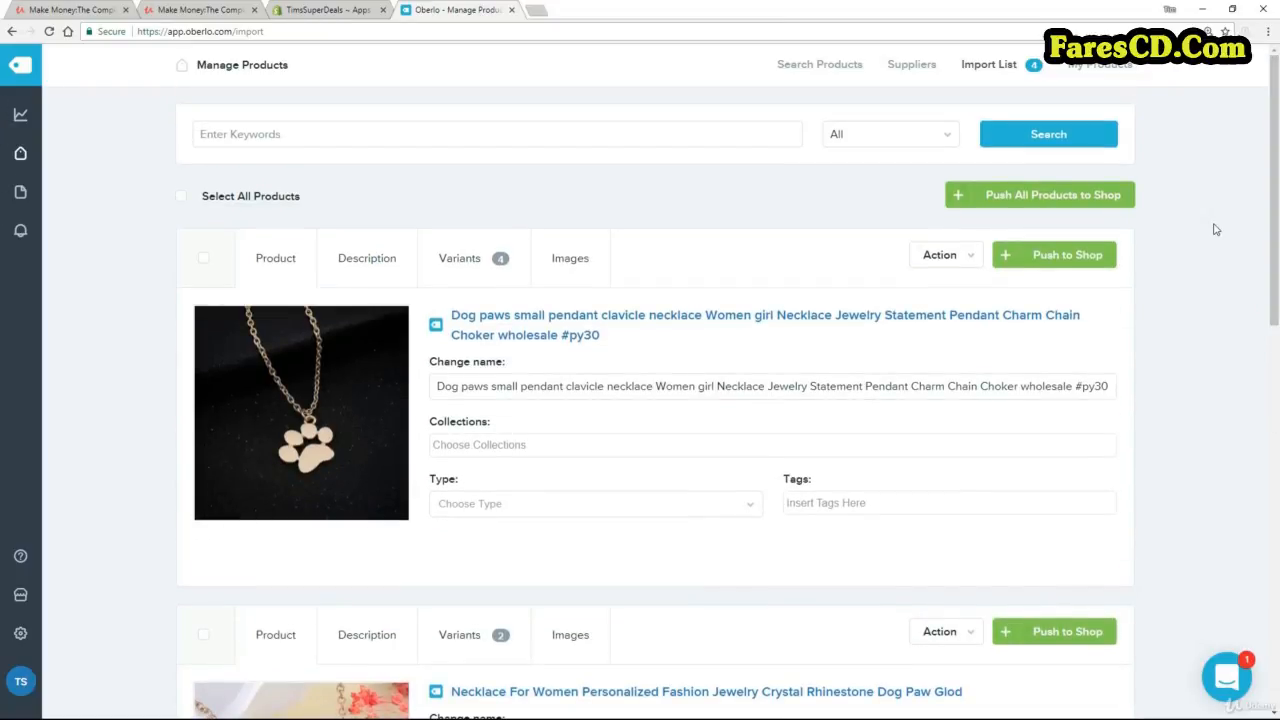